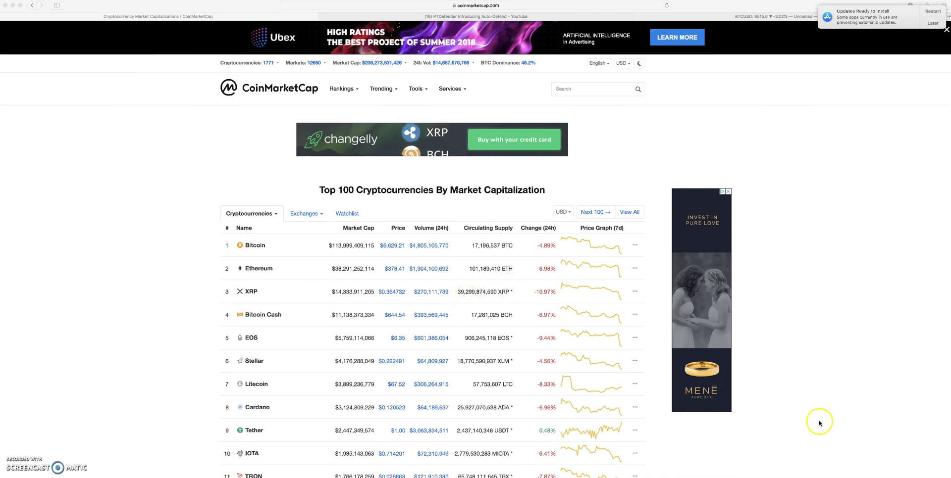
Lower PTDefender's Auto-Defend Trigger Percentage from -1 to -8, keeping Auto-Defend enabled.
key("super+Tab")
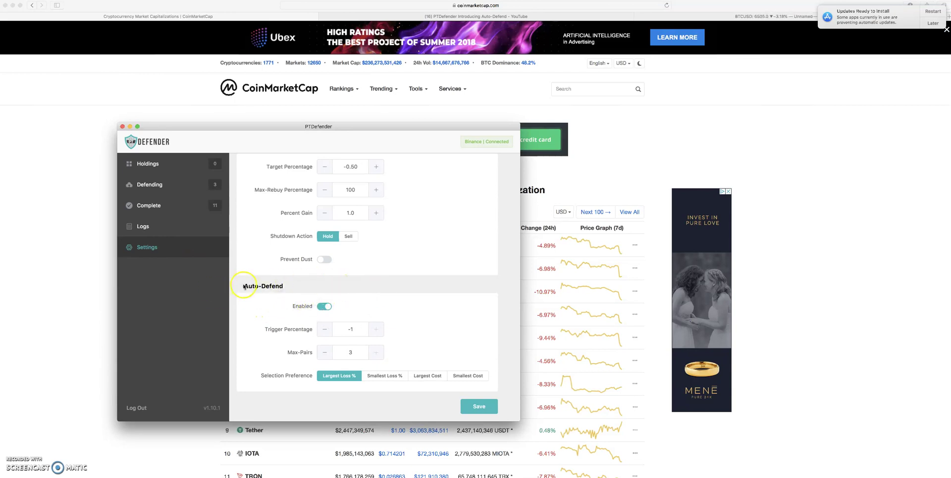
scroll(376, 292, "up", 2)
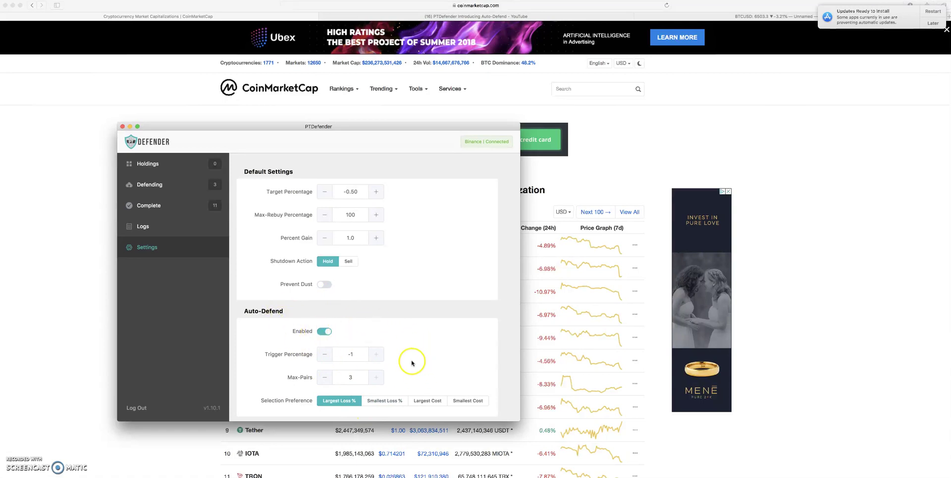
scroll(411, 362, "down", 2)
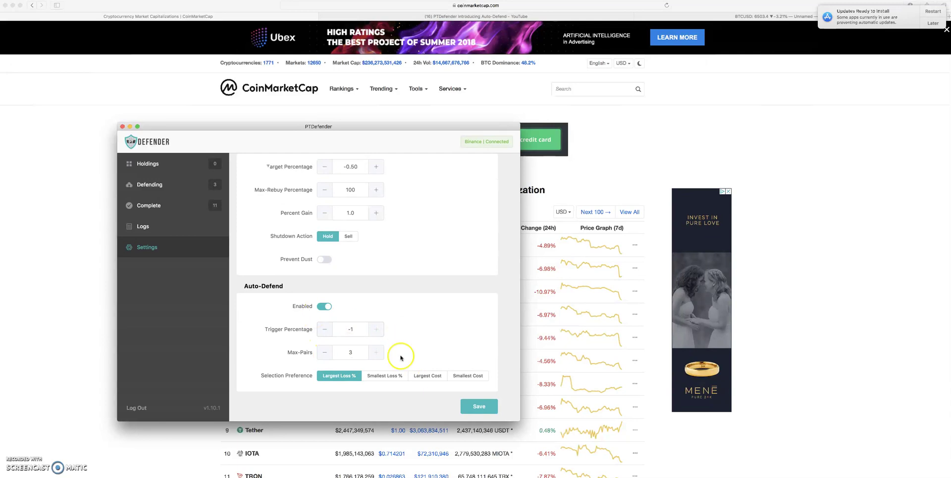
left_click(323, 329)
left_click(324, 330)
left_click(324, 330)
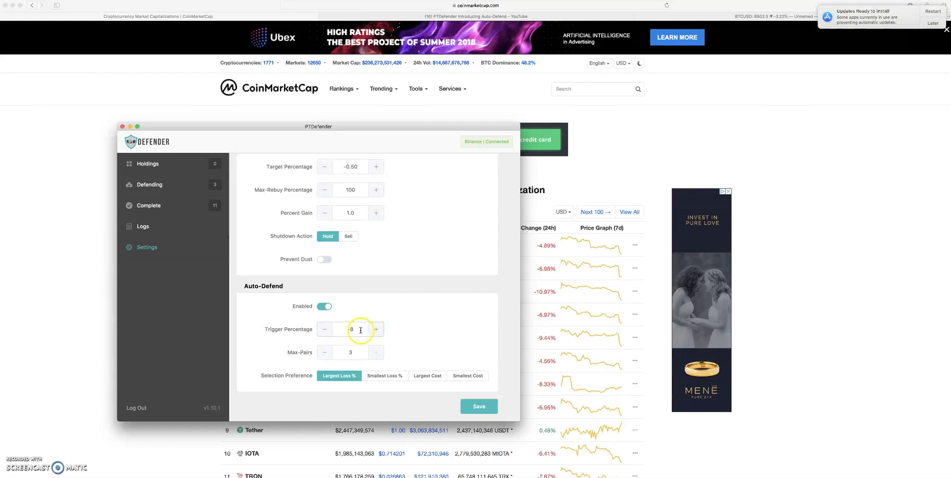
left_click(336, 332)
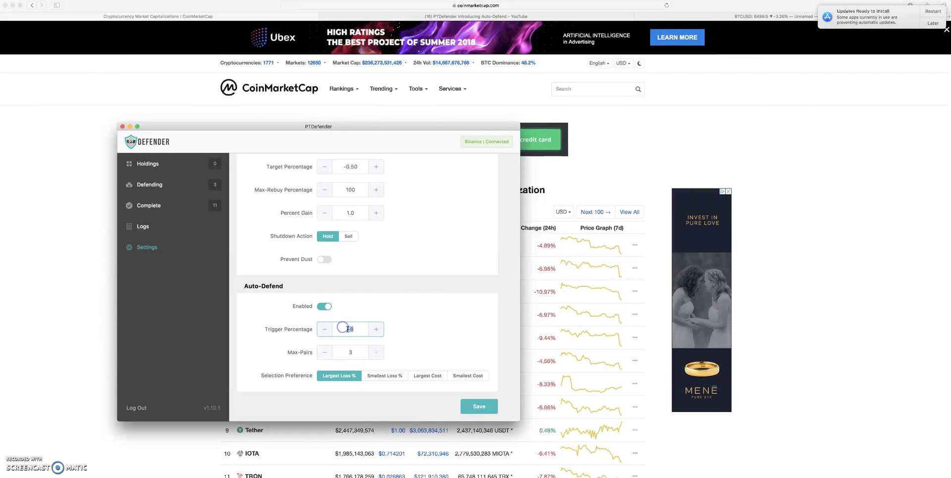
left_click(359, 352)
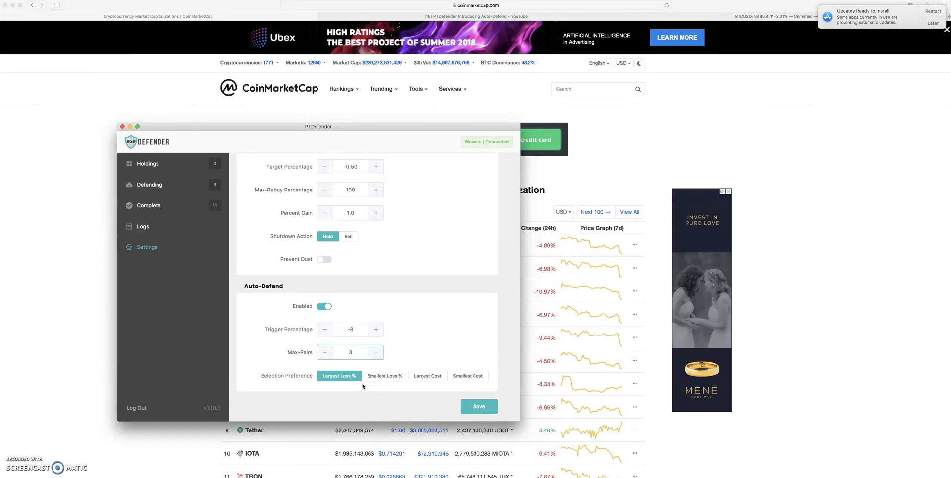
Minimize PTDefender, then restore the PTFeeder config document and move it to the screen's right side.
left_click(130, 127)
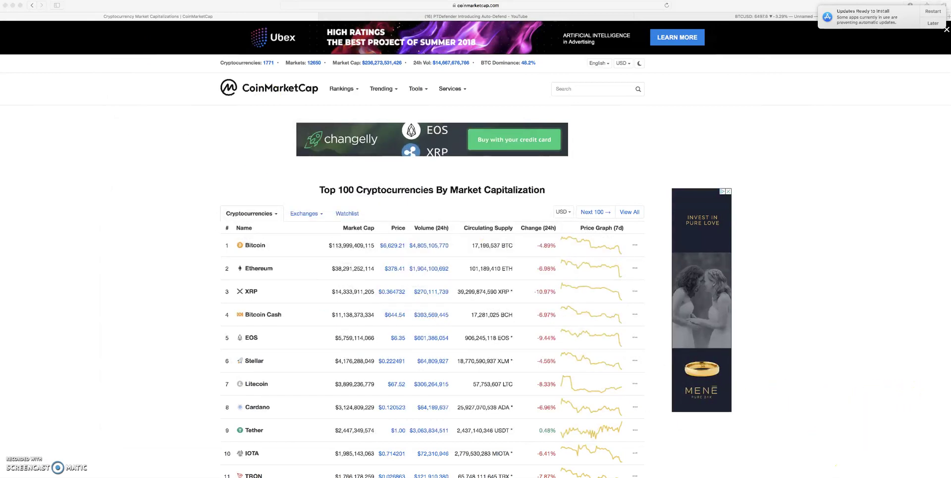
left_click(830, 473)
left_click(244, 79)
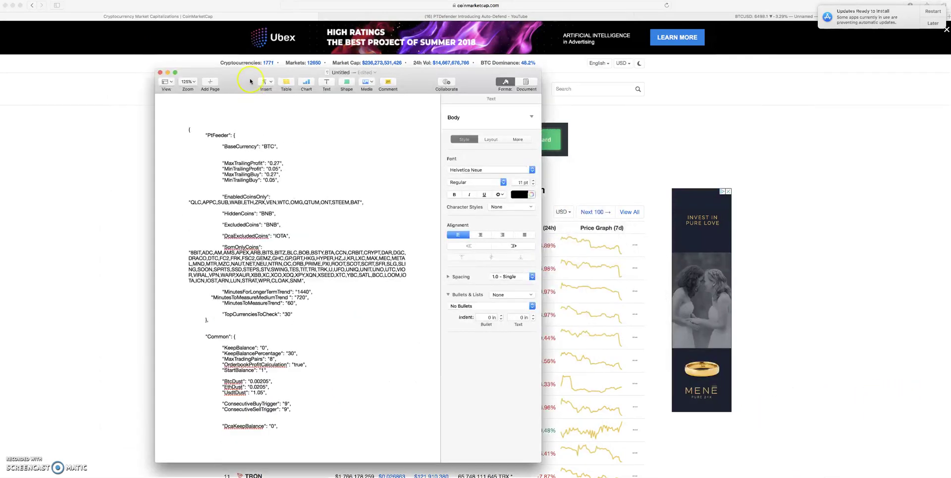
left_click_drag(249, 78, 686, 132)
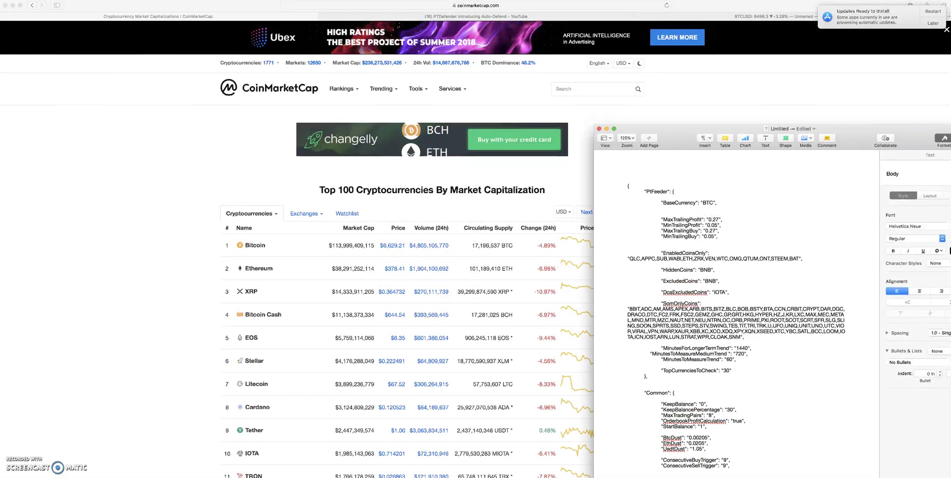
left_click(704, 16)
Switch the TradingView chart from BTCUSD to QTUMBTC on Binance, then enlarge the Pages config over it.
left_click(704, 16)
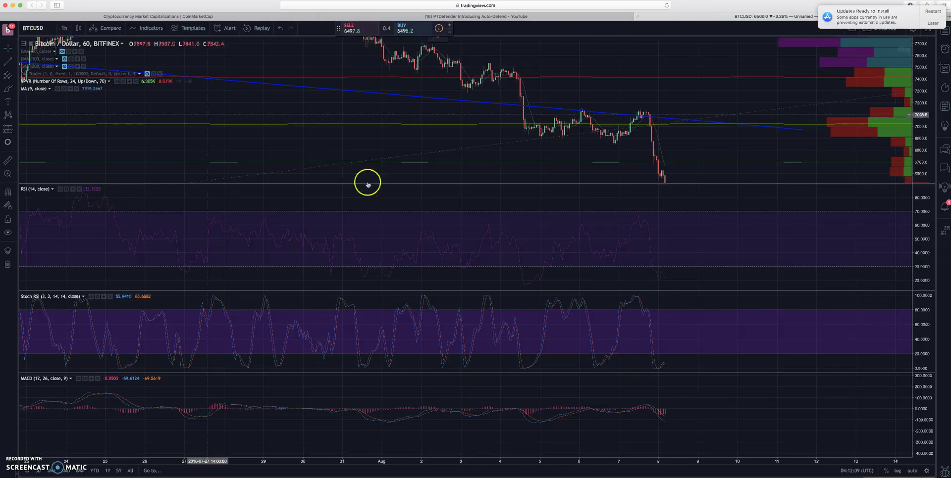
left_click(33, 28)
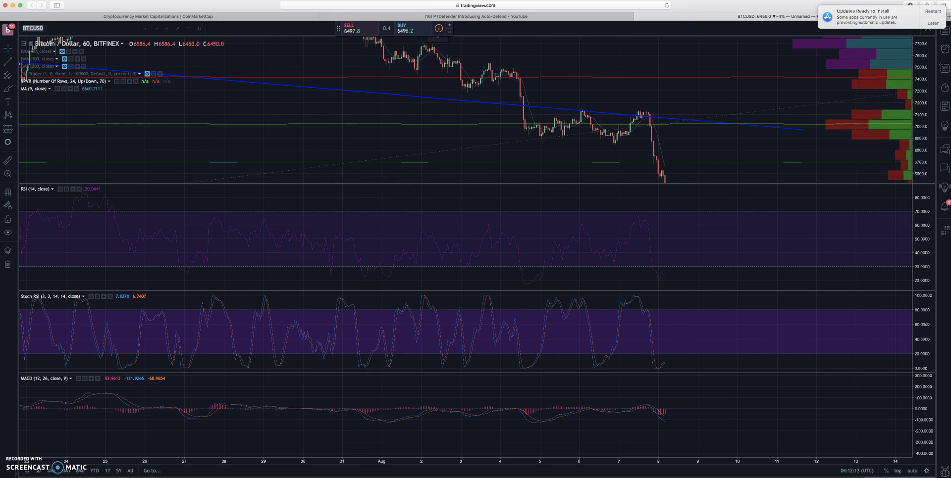
type("QTUM")
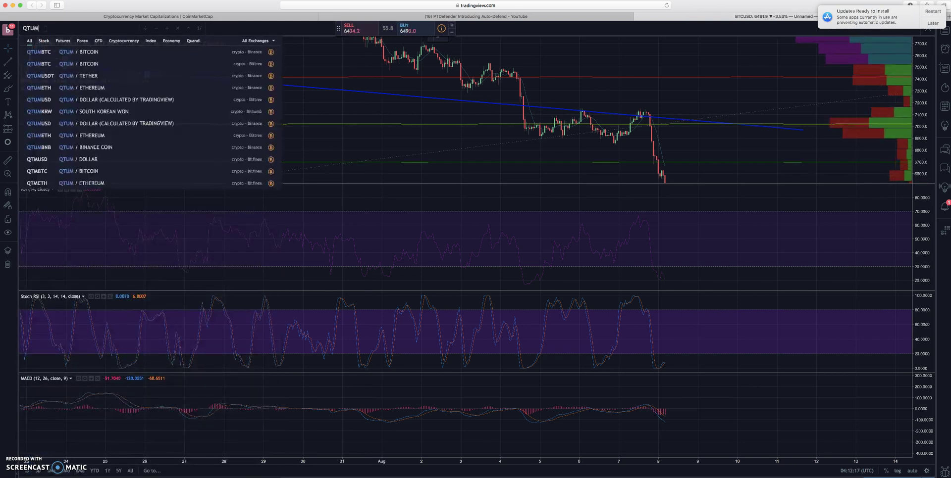
left_click(123, 41)
left_click(152, 52)
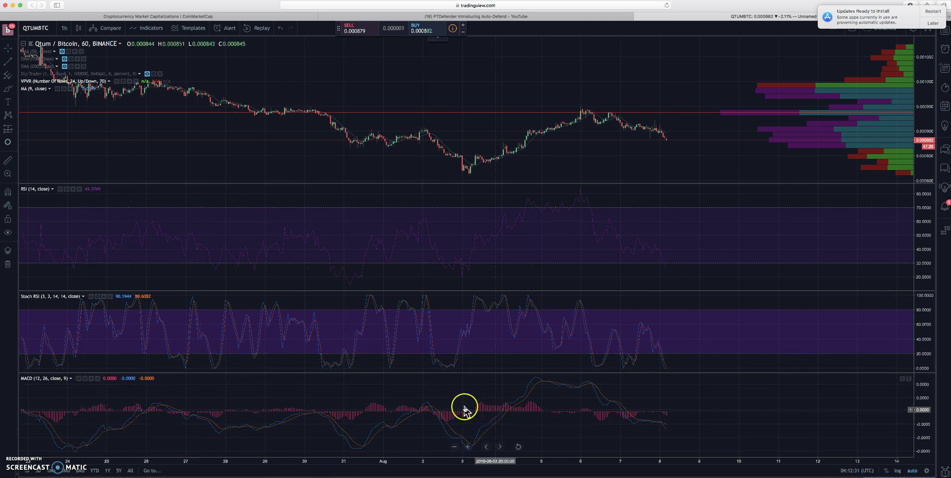
key("super+Tab")
double_click(852, 137)
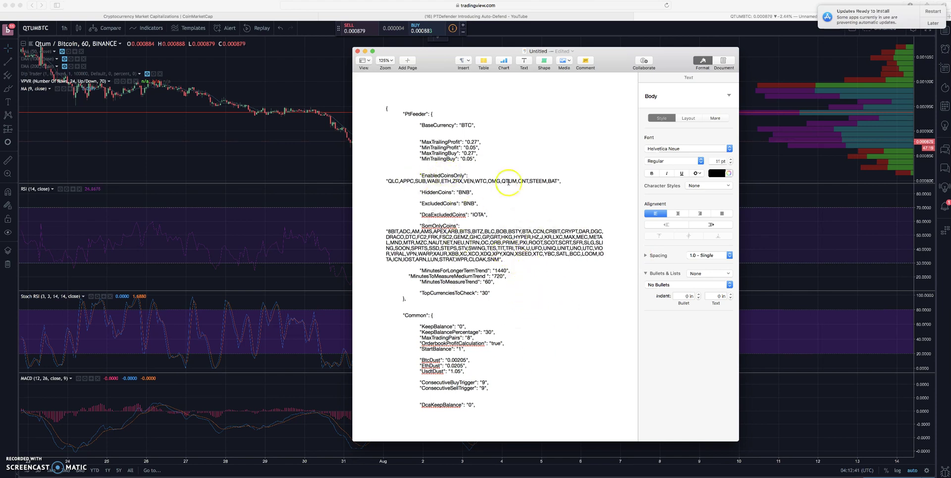
left_click_drag(561, 182, 362, 174)
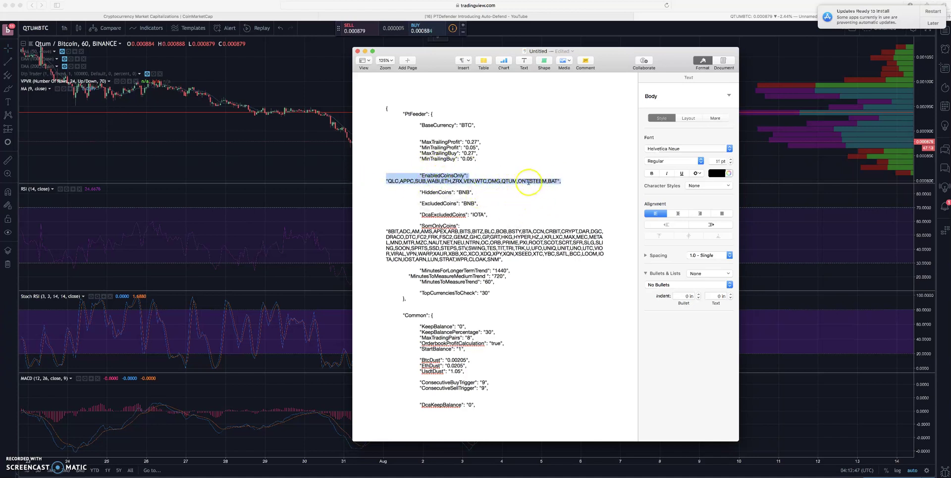
left_click(446, 182)
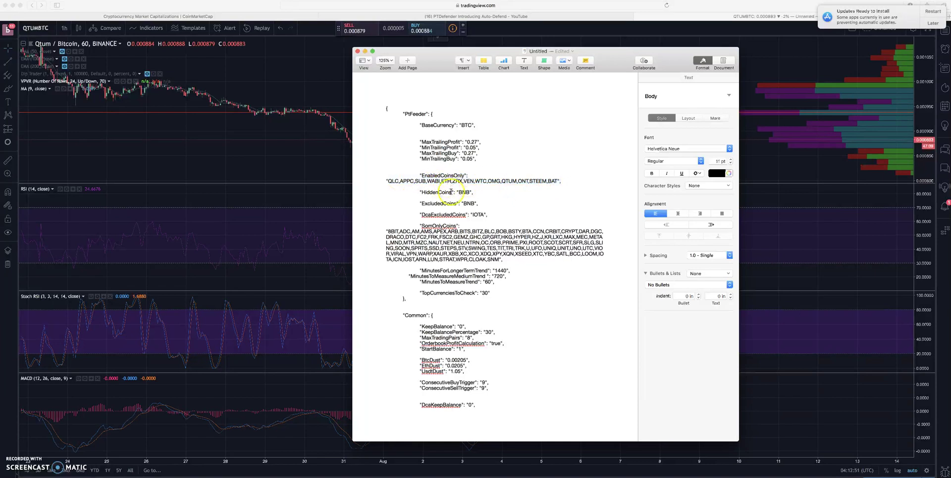
left_click(452, 187)
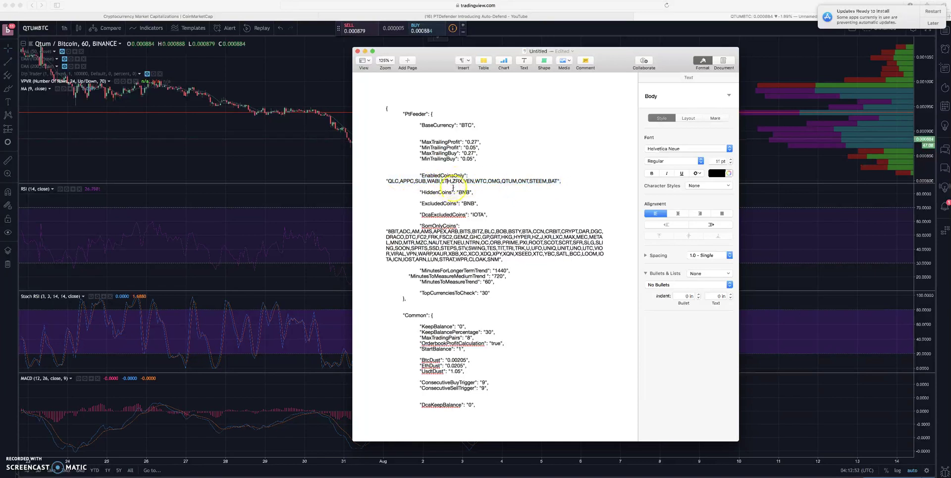
left_click(483, 214)
left_click(458, 189)
left_click_drag(561, 181, 368, 183)
scroll(475, 221, "down", 5)
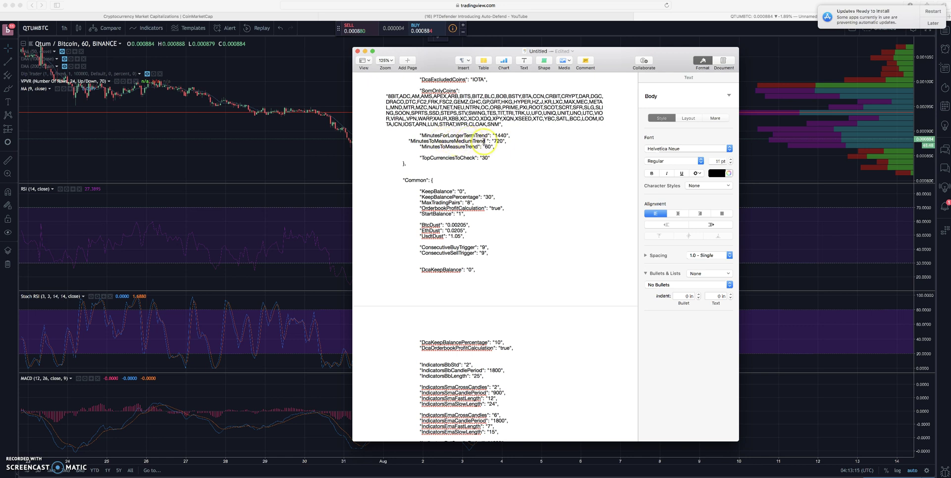
left_click_drag(507, 142, 362, 141)
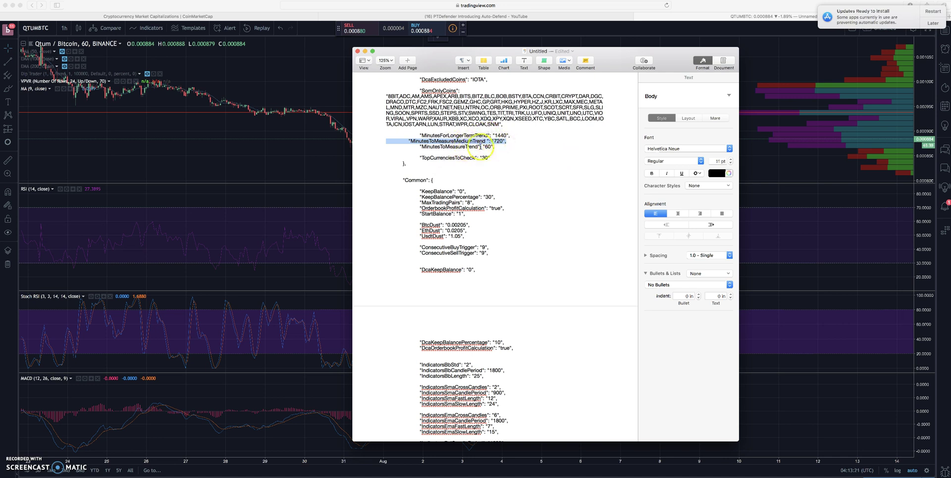
scroll(503, 149, "down", 3)
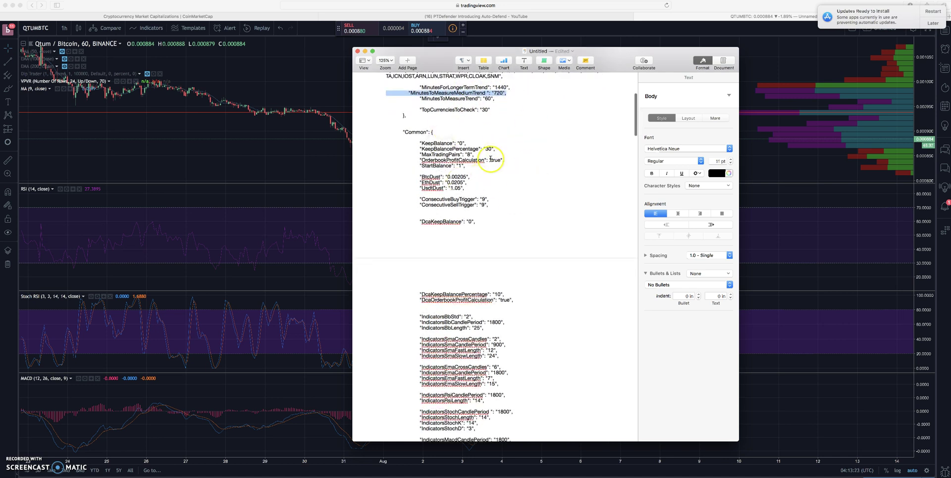
scroll(493, 248, "down", 1)
scroll(493, 251, "down", 1)
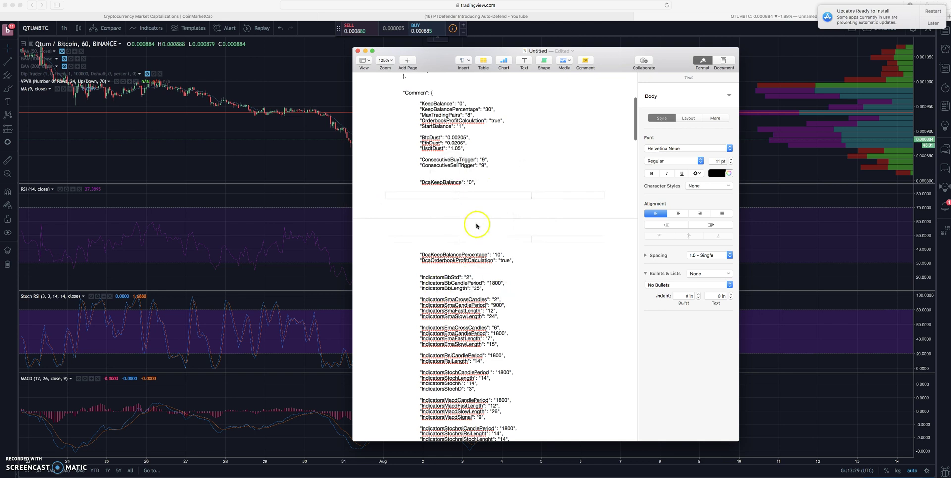
scroll(510, 238, "down", 4)
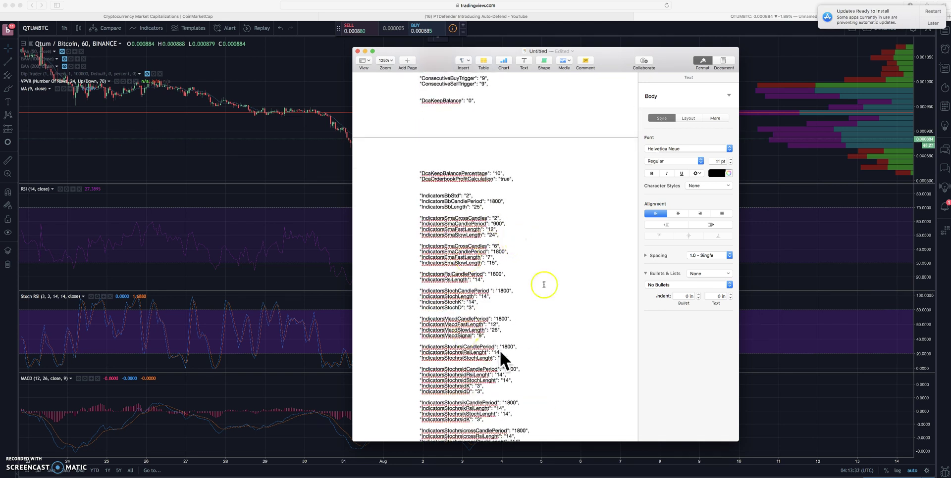
scroll(472, 284, "down", 2)
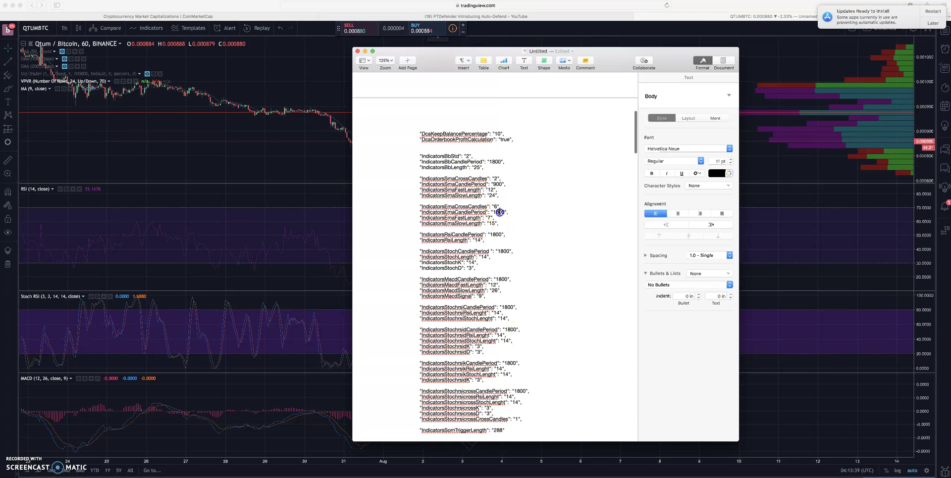
left_click_drag(500, 197, 383, 174)
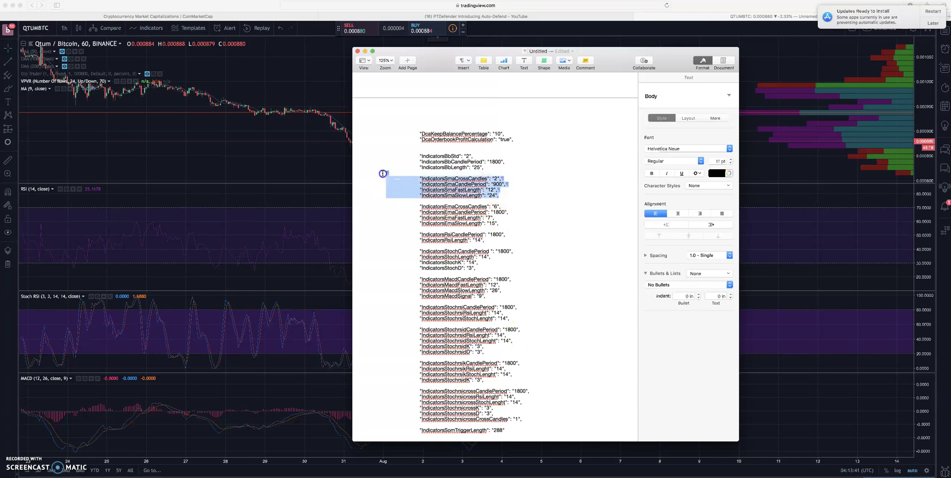
scroll(453, 193, "down", 3)
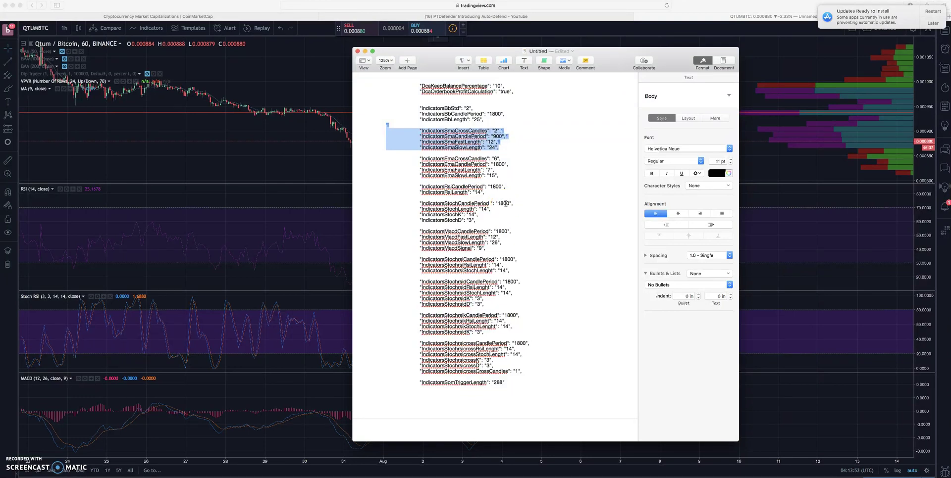
left_click_drag(520, 201, 442, 201)
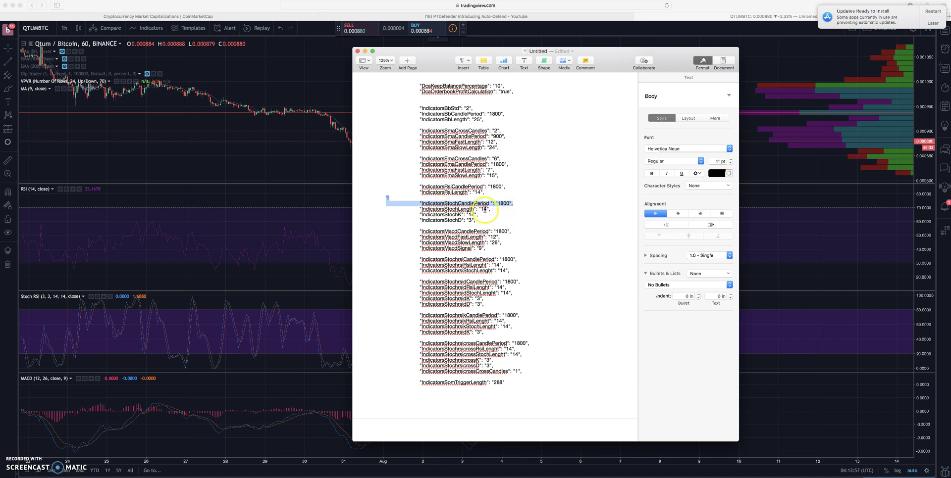
scroll(503, 141, "down", 3)
scroll(495, 193, "down", 6)
Change MinOrderbookVolumePercentage in Defaults from 10 to 101, then highlight the DcaA/B/C buy strategy lines.
scroll(477, 210, "down", 5)
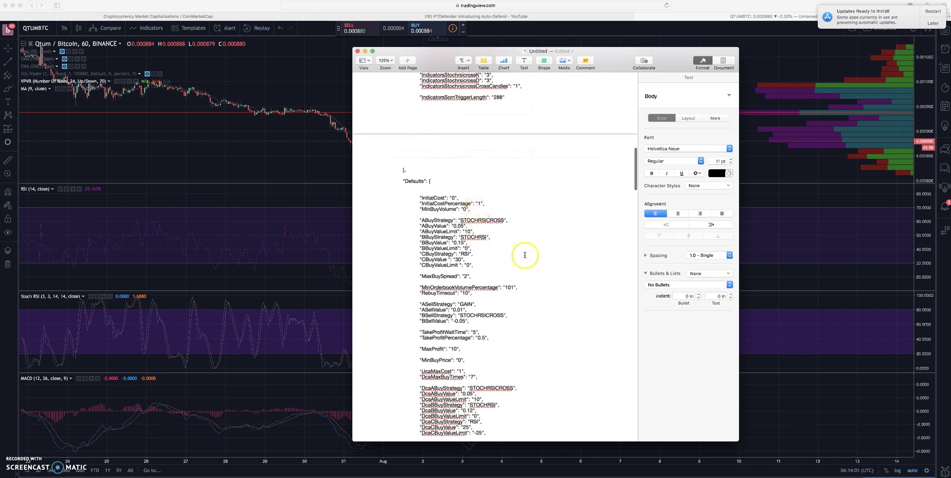
scroll(476, 242, "down", 2)
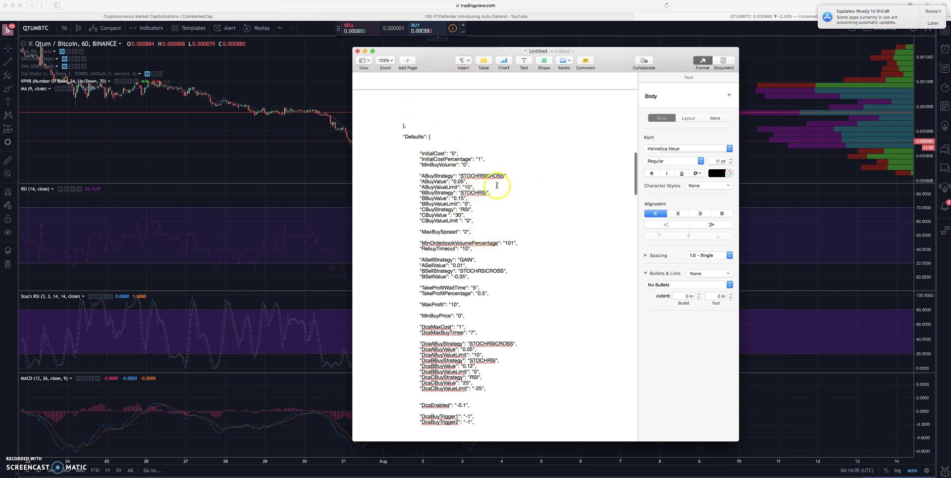
scroll(497, 185, "down", 1)
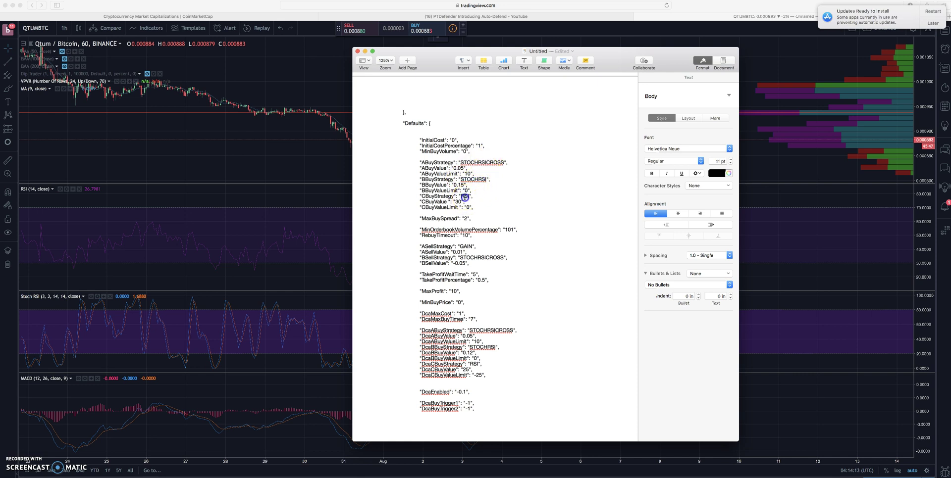
scroll(555, 200, "down", 1)
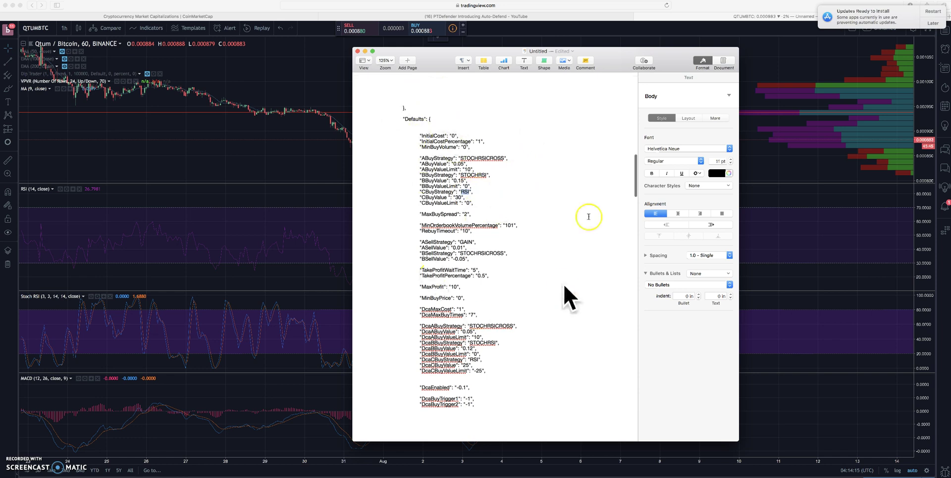
type("1")
scroll(515, 207, "down", 4)
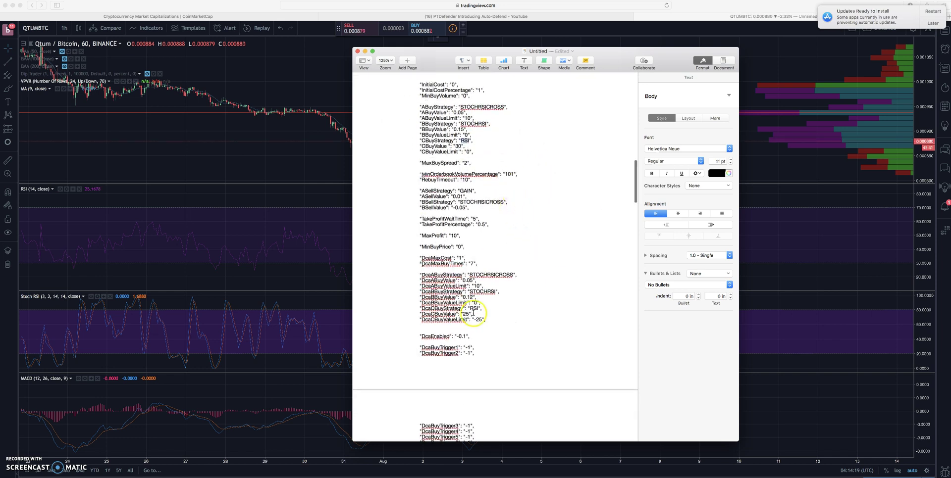
scroll(502, 298, "down", 1)
left_click_drag(482, 295, 420, 257)
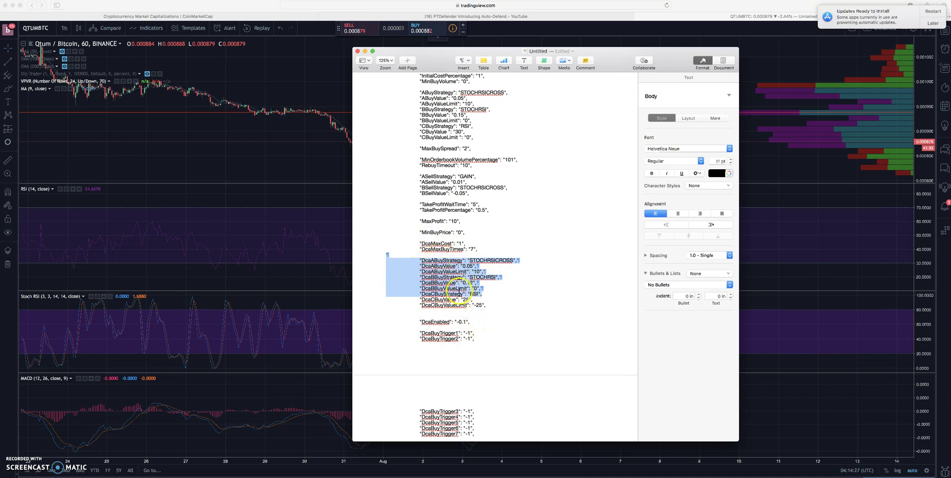
scroll(413, 272, "up", 2)
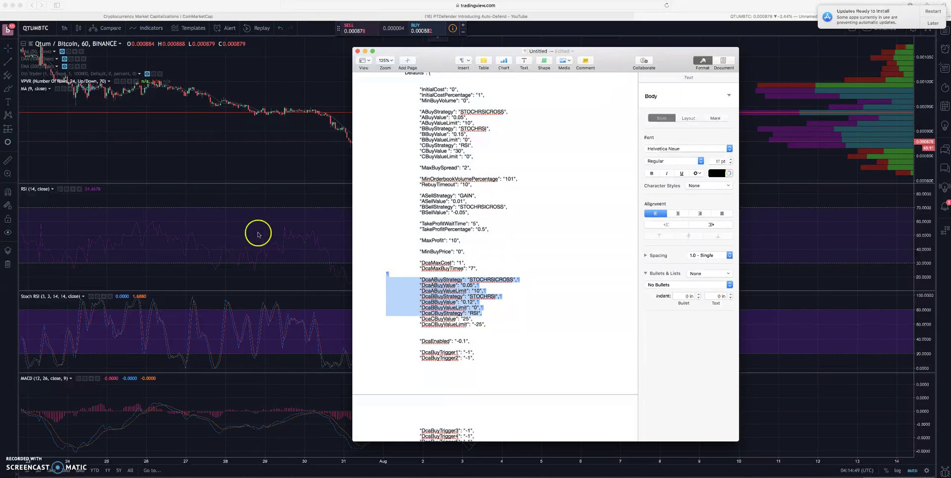
Highlight the DcaBuyTrigger1–7 and DcaBuyPercentage1–7 lines in the settings document to point them out.
scroll(451, 277, "down", 3)
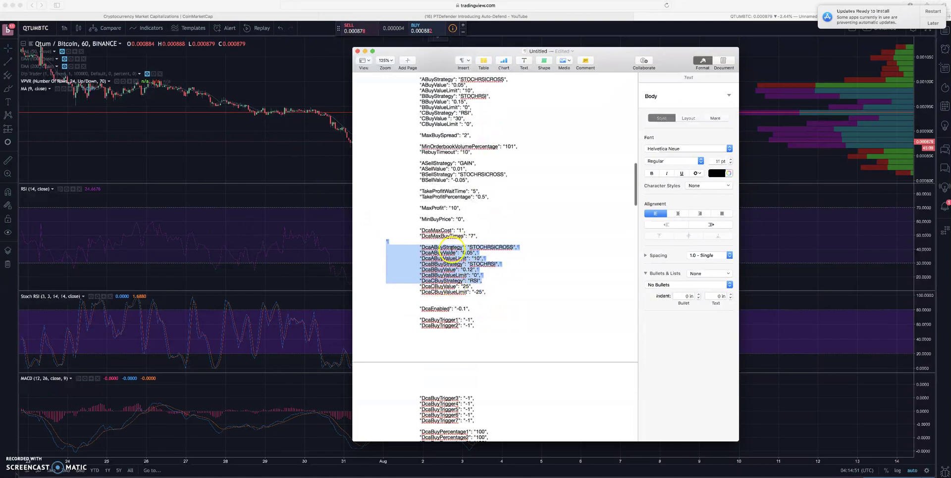
scroll(461, 268, "down", 10)
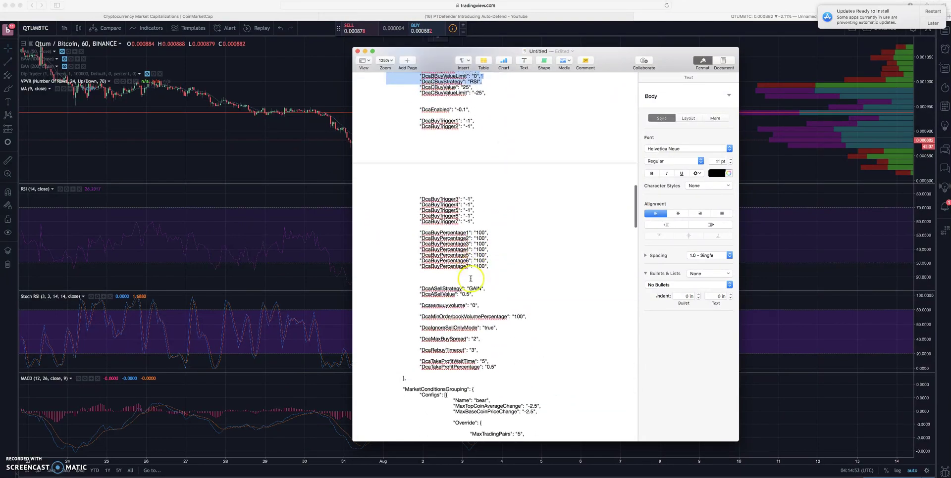
scroll(477, 223, "up", 2)
left_click_drag(389, 140, 516, 244)
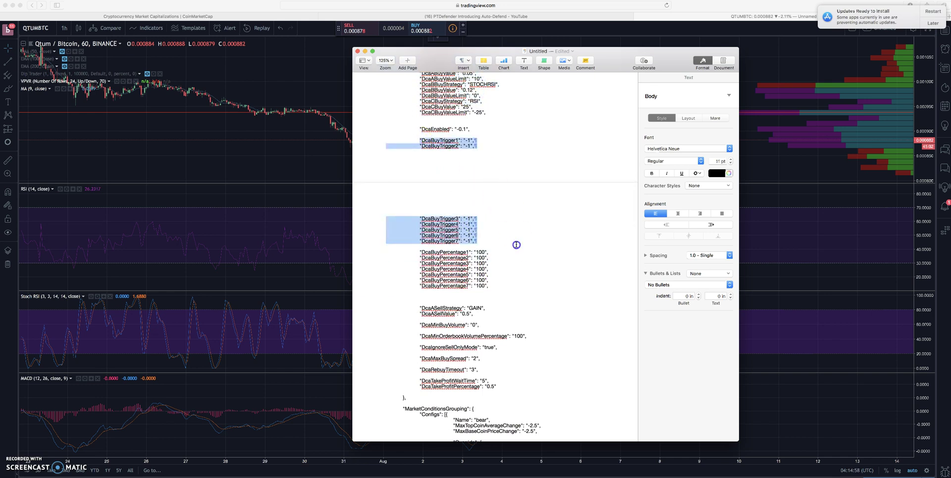
left_click(470, 141)
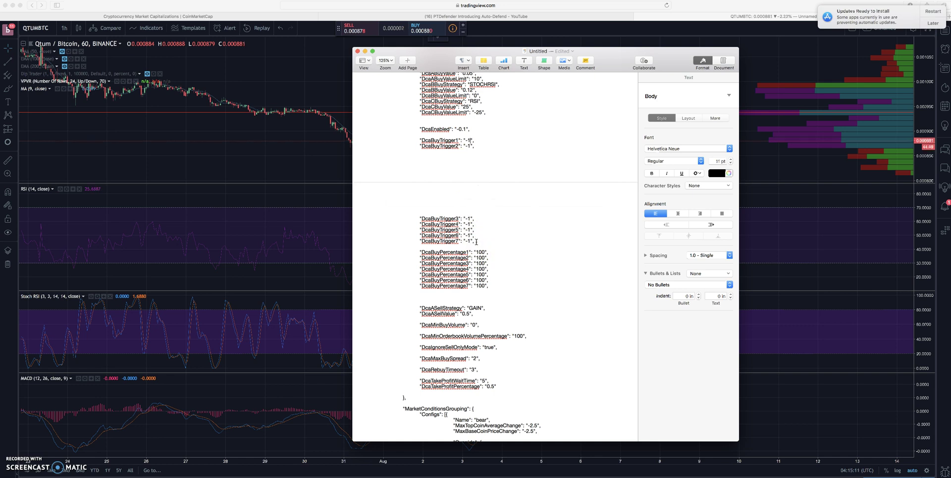
scroll(477, 237, "up", 3)
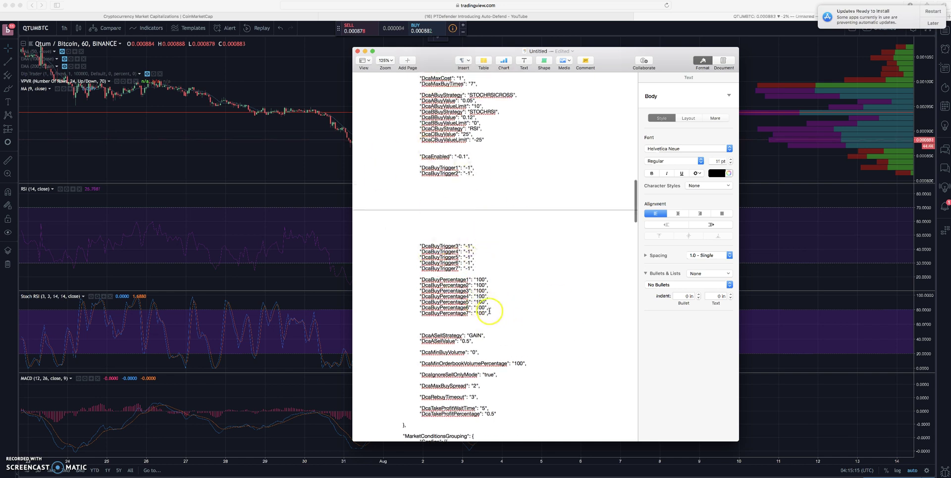
left_click_drag(489, 315, 401, 280)
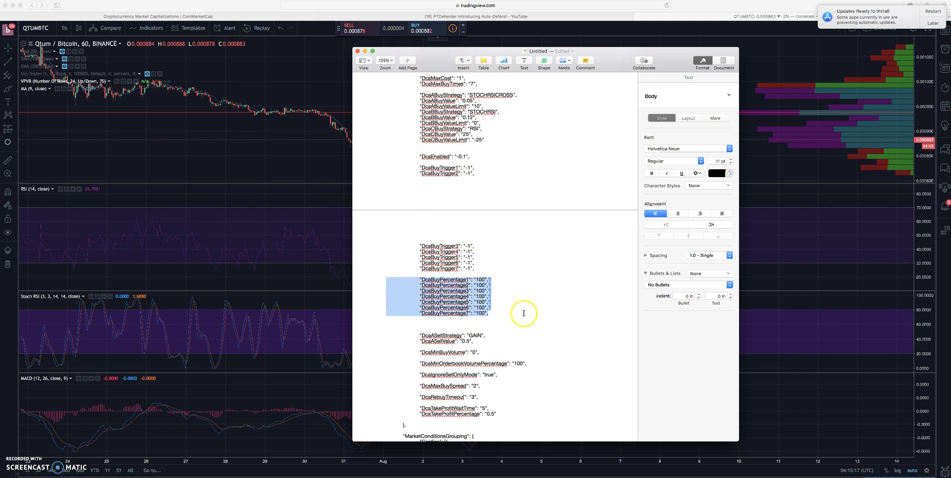
left_click(471, 168)
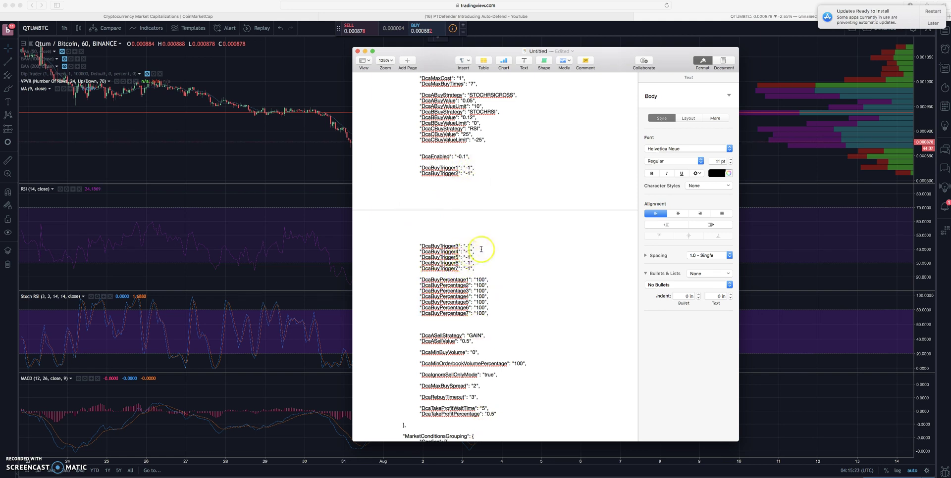
left_click_drag(470, 286, 506, 318)
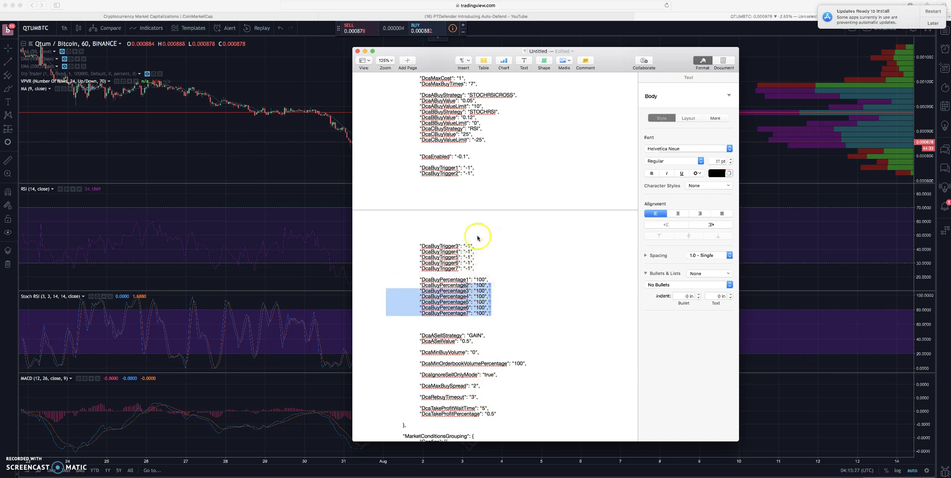
left_click(480, 268)
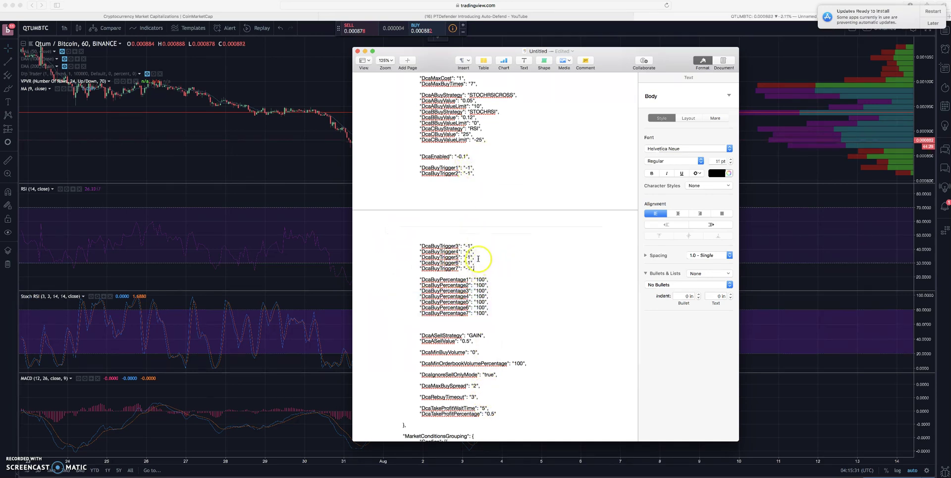
scroll(494, 153, "up", 1)
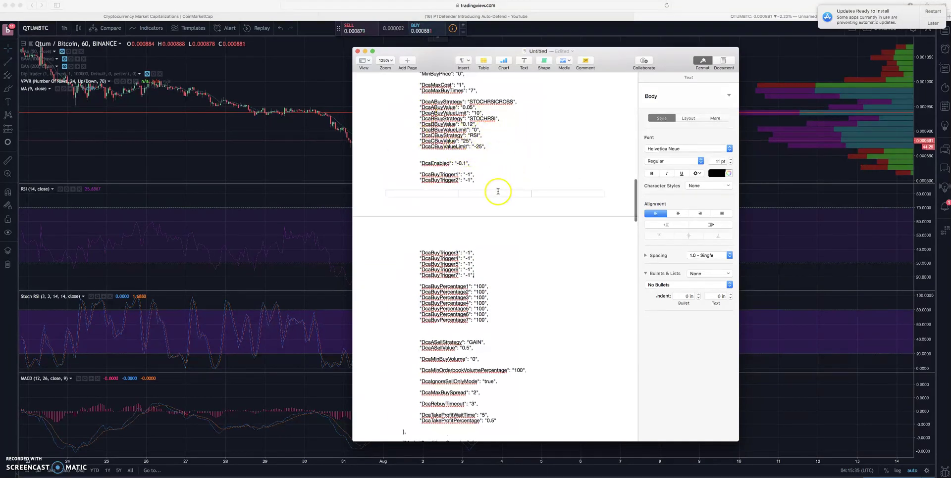
left_click_drag(488, 286, 366, 288)
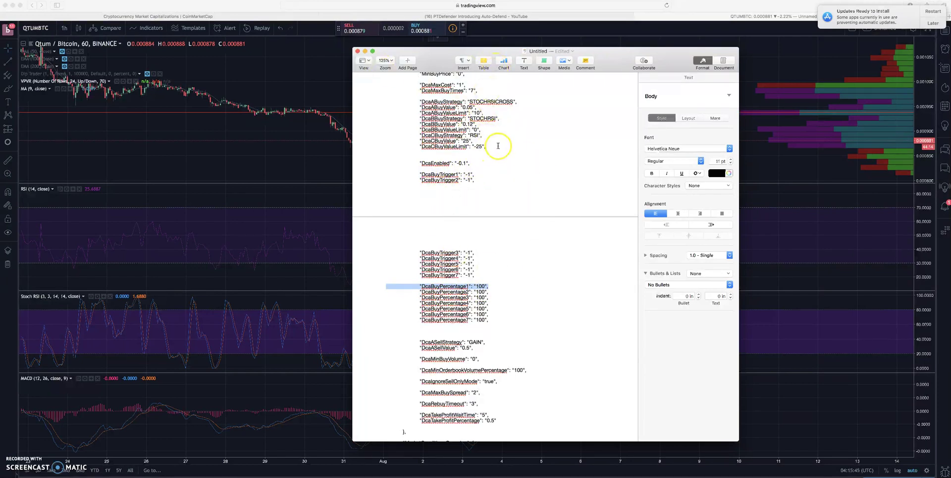
Highlight the DCA A, B and C buy strategy lines and DcaBuyTrigger1's -1 value.
left_click_drag(499, 149, 407, 103)
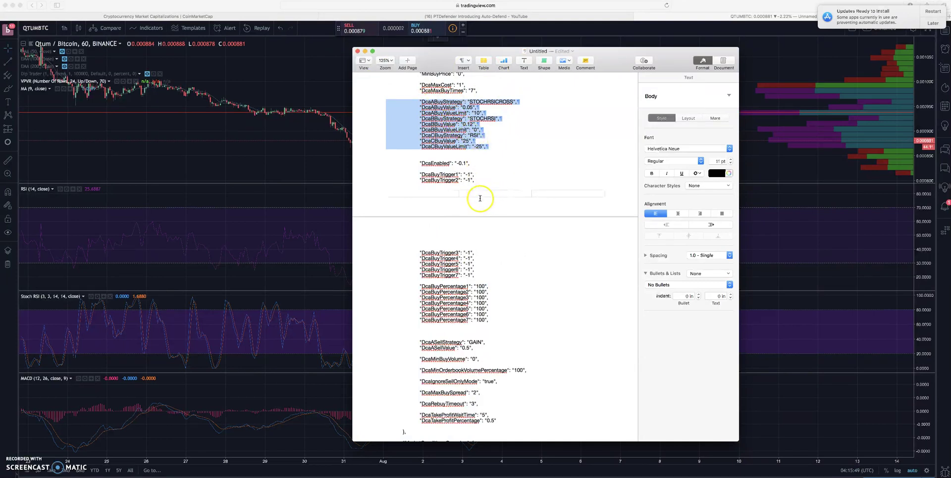
left_click(470, 174)
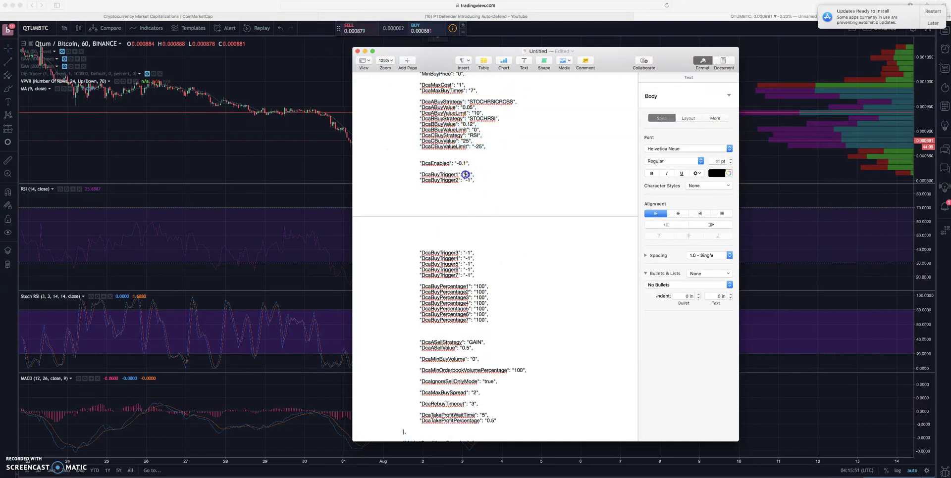
double_click(465, 174)
scroll(473, 175, "up", 1)
left_click_drag(485, 163, 387, 118)
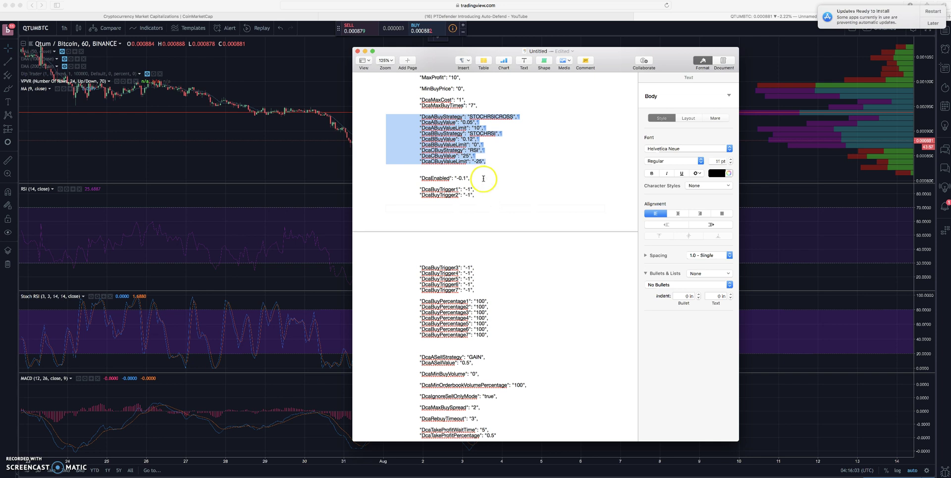
left_click(478, 189)
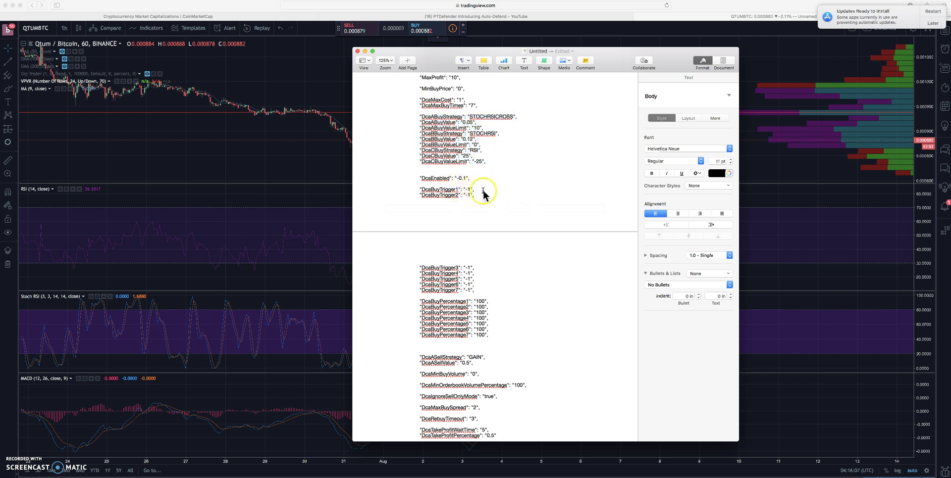
left_click_drag(463, 189, 472, 192)
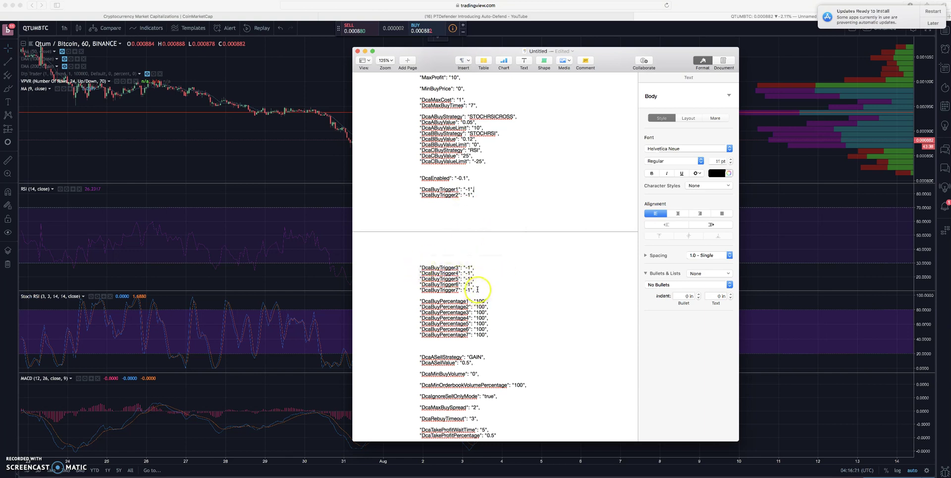
left_click_drag(477, 289, 406, 189)
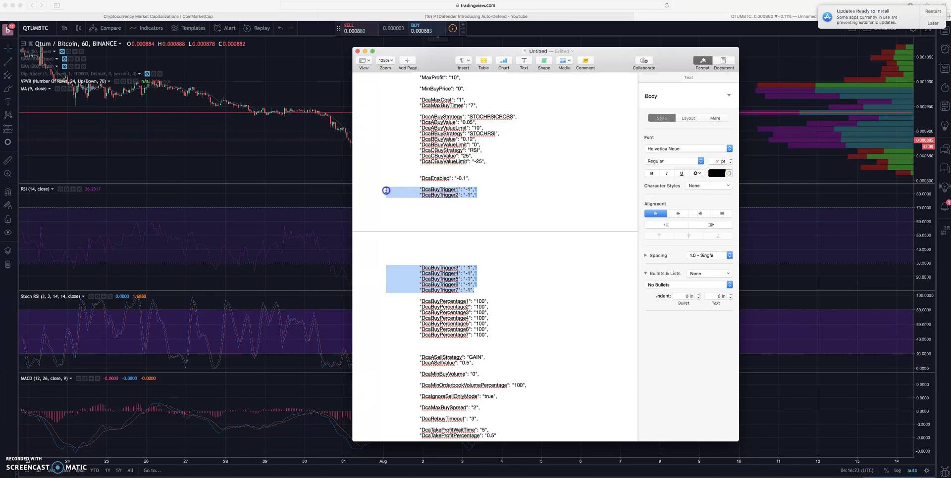
scroll(477, 251, "down", 3)
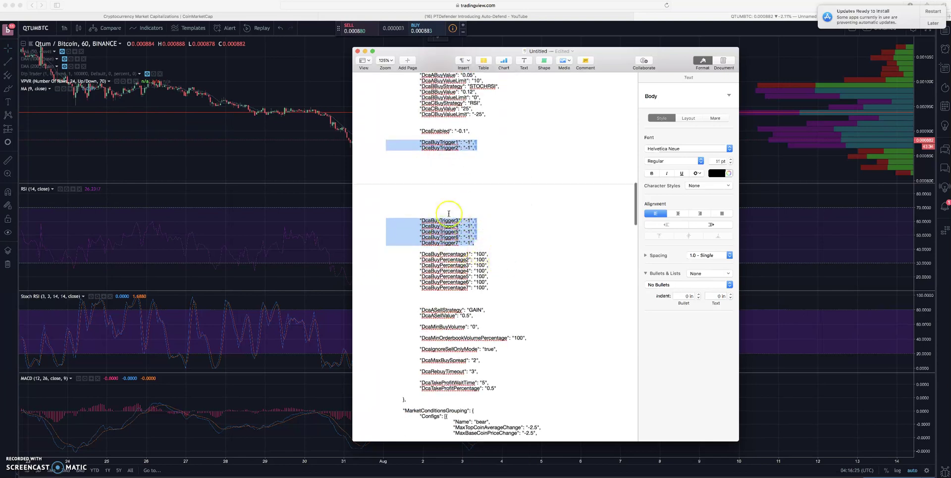
Move the settings document window to the lower right of the screen.
left_click_drag(429, 70, 616, 70)
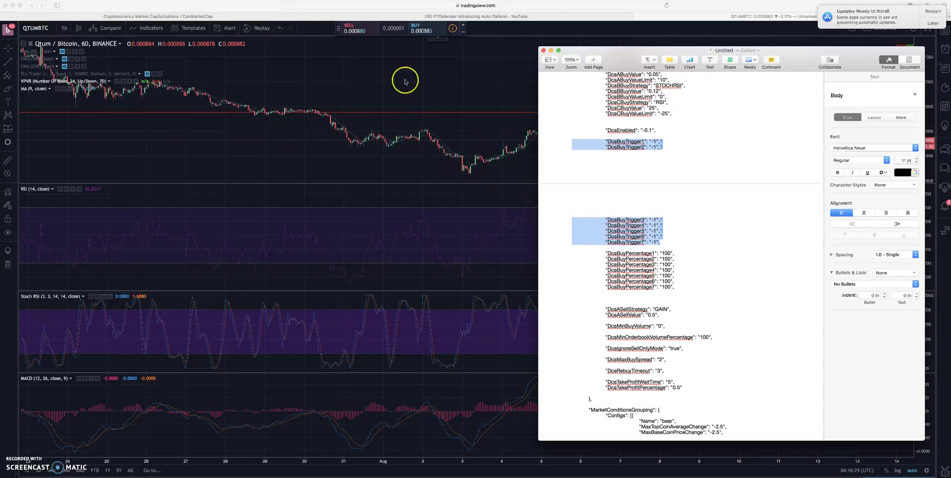
scroll(651, 247, "down", 5)
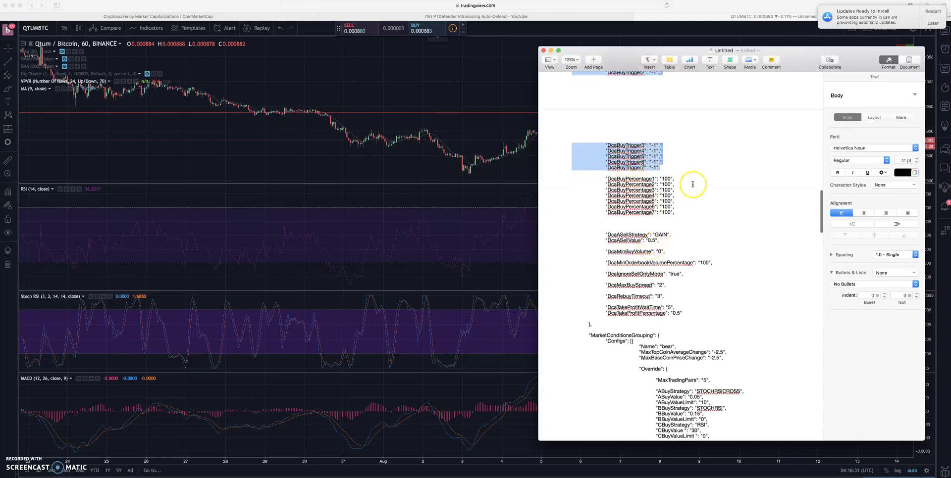
left_click_drag(702, 52, 573, 42)
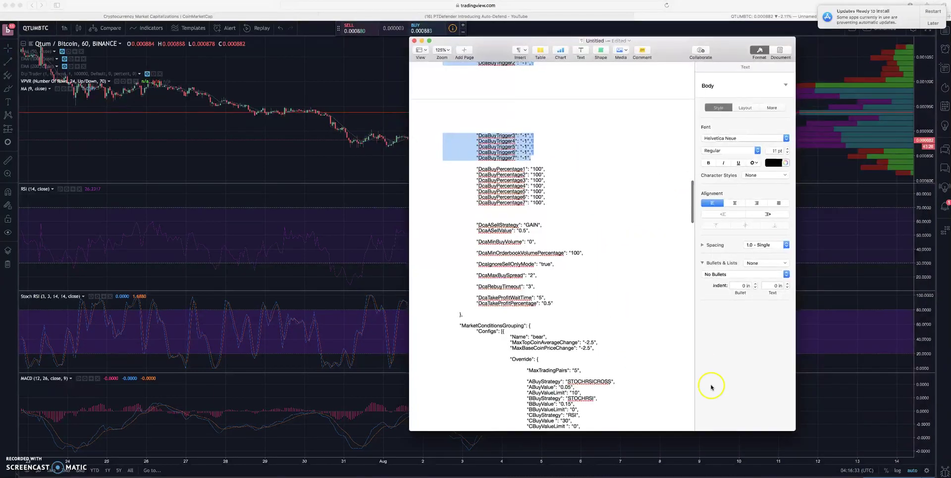
left_click_drag(725, 42, 893, 114)
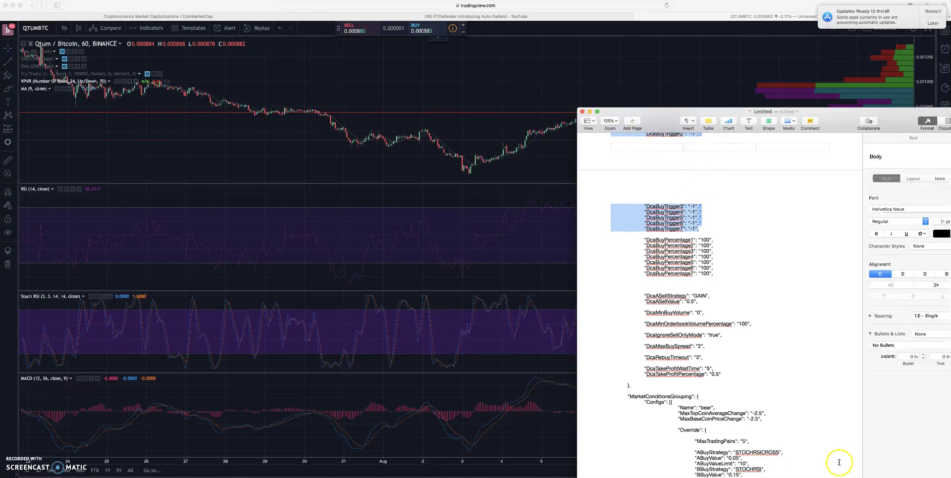
Set PTDefender's Auto-Defend Trigger Percentage to -6, keeping it enabled with Max-Pairs 3.
left_click(868, 463)
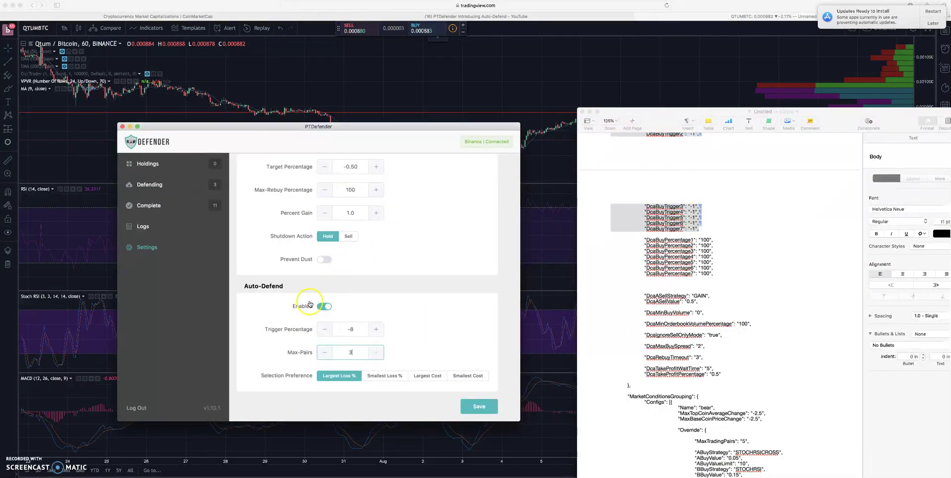
left_click(711, 229)
scroll(712, 230, "up", 2)
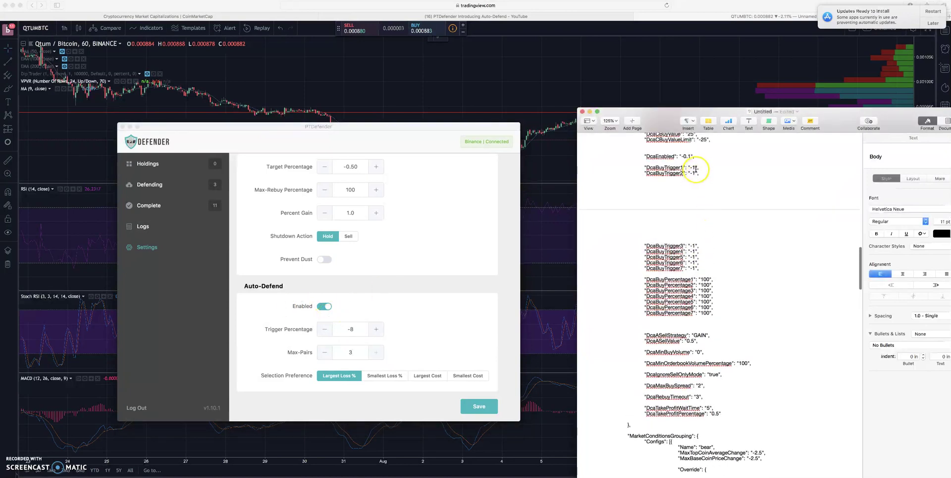
scroll(705, 240, "up", 1)
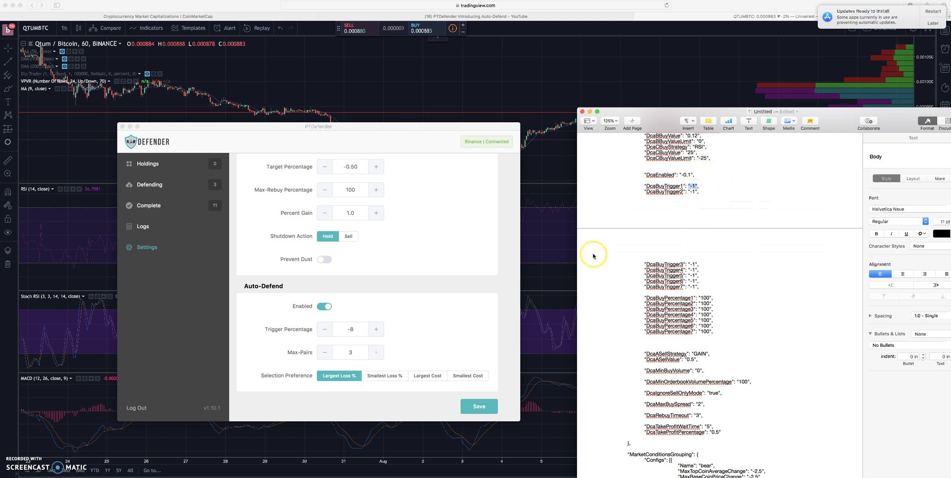
left_click(378, 330)
left_click(378, 331)
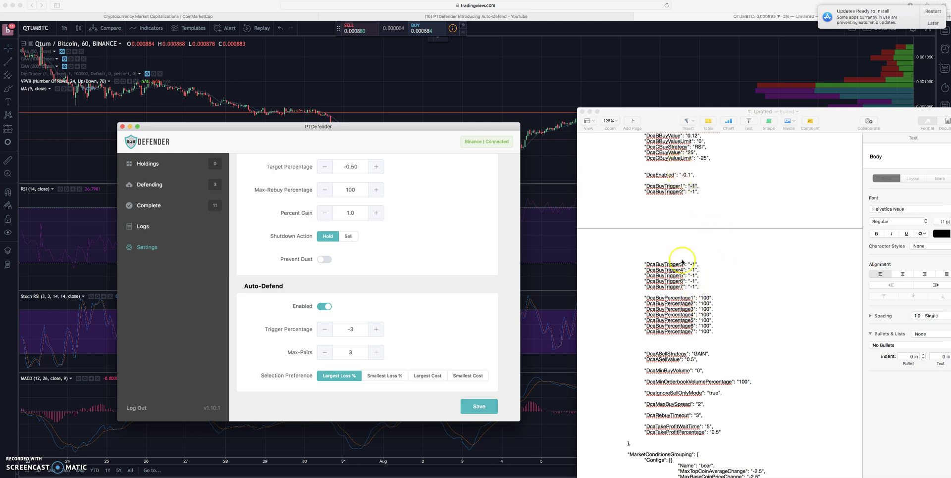
triple_click(699, 279)
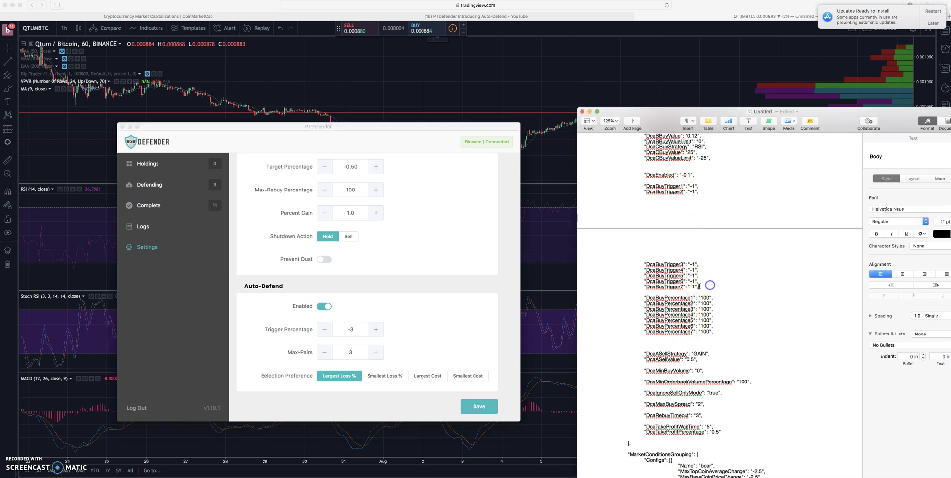
left_click(325, 330)
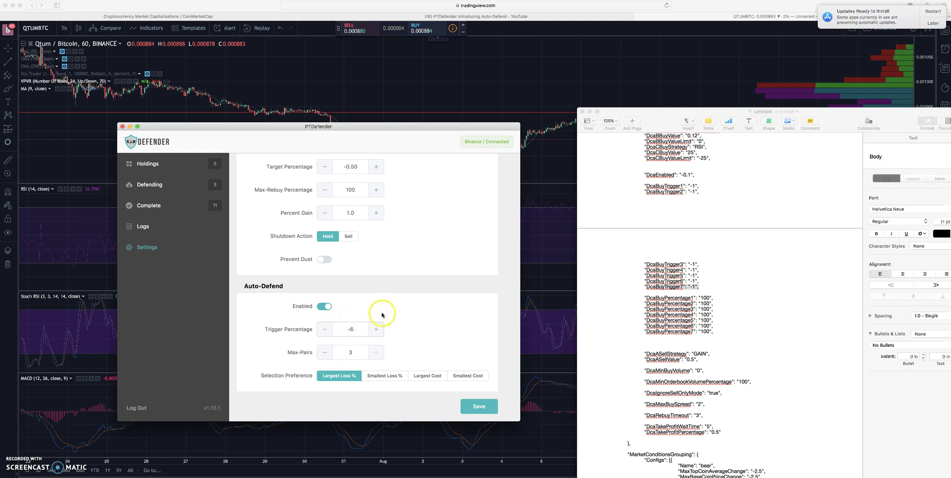
left_click(704, 288)
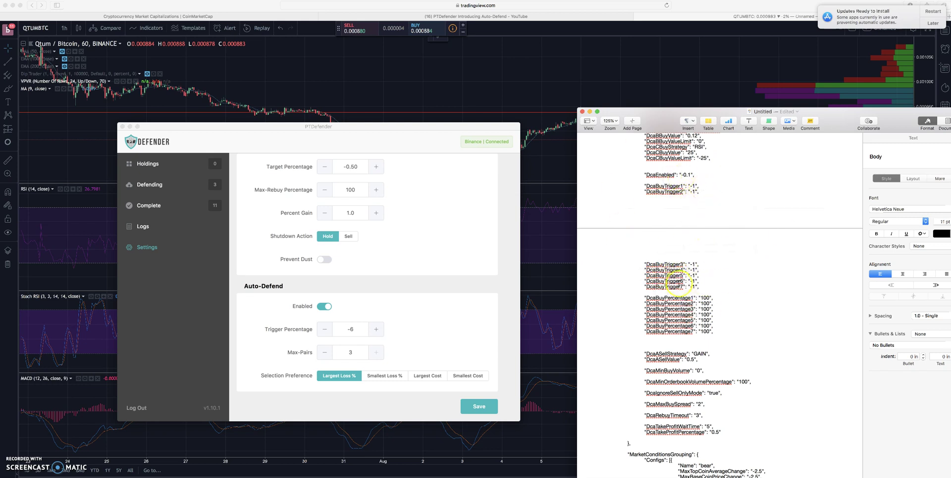
scroll(676, 285, "up", 2)
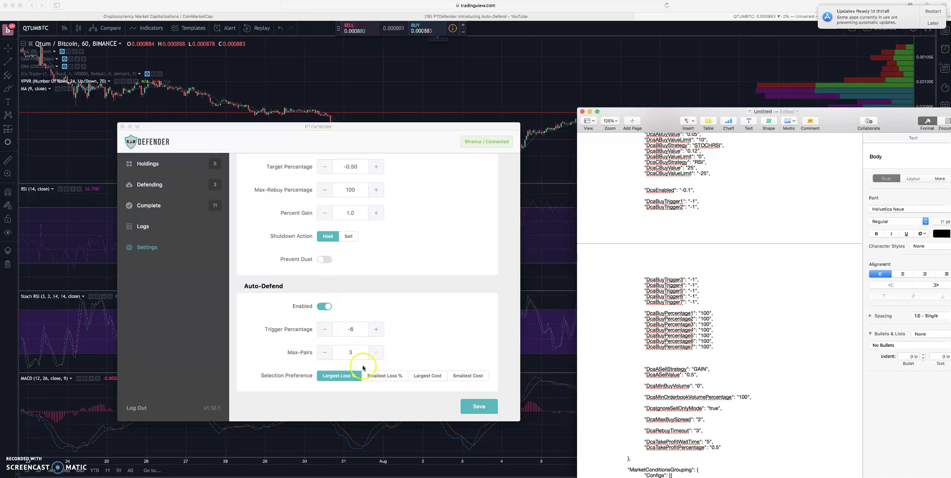
Put PTDefender away and select the DcaBuyTrigger1–7 lines, all at -1, in the settings document.
left_click(129, 126)
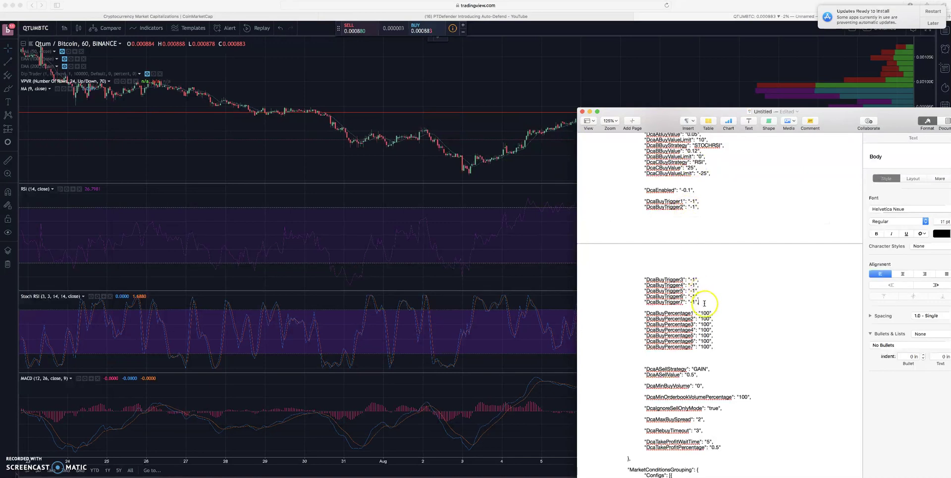
left_click_drag(704, 303, 631, 201)
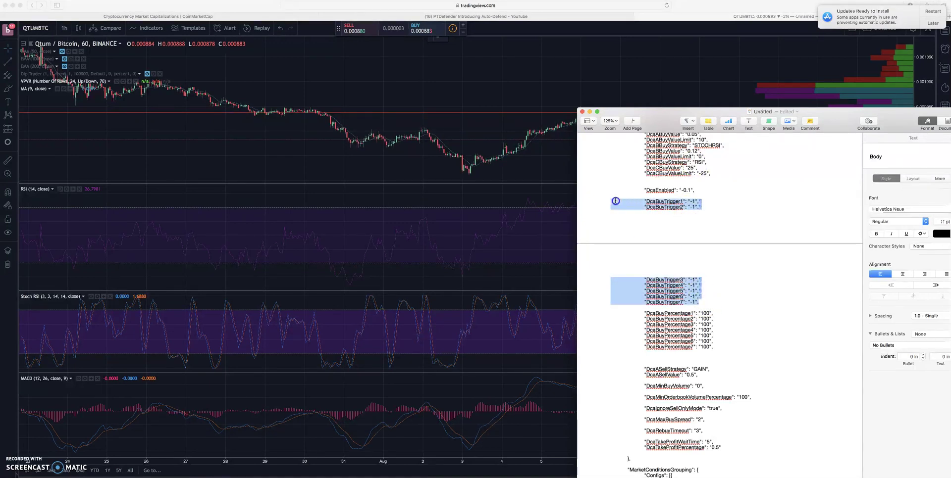
scroll(715, 279, "up", 1)
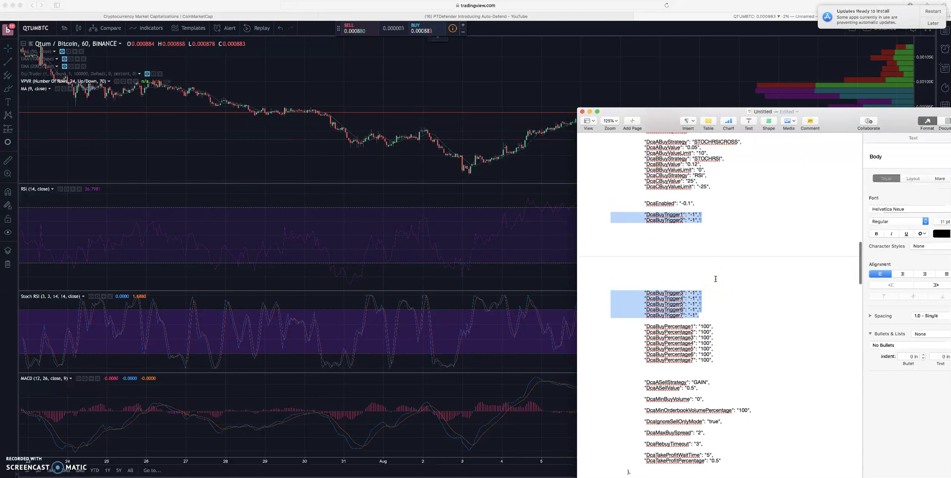
left_click(703, 315)
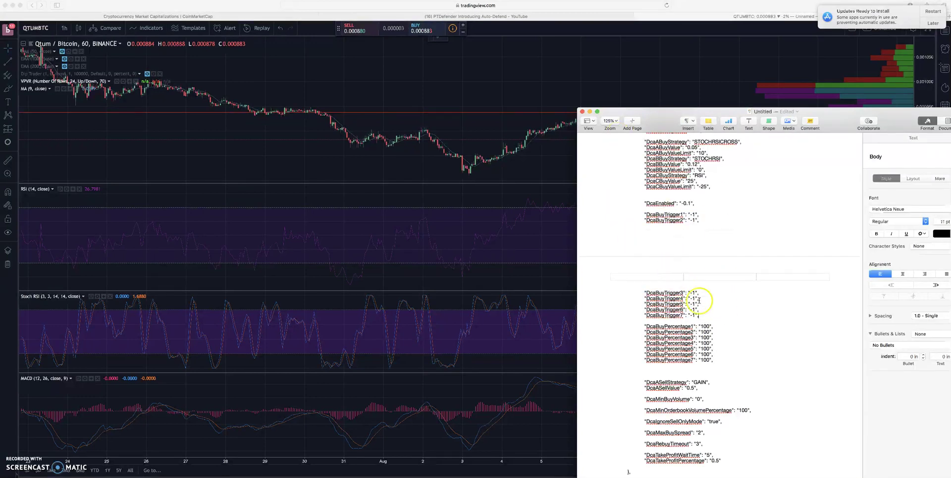
left_click_drag(702, 315, 625, 212)
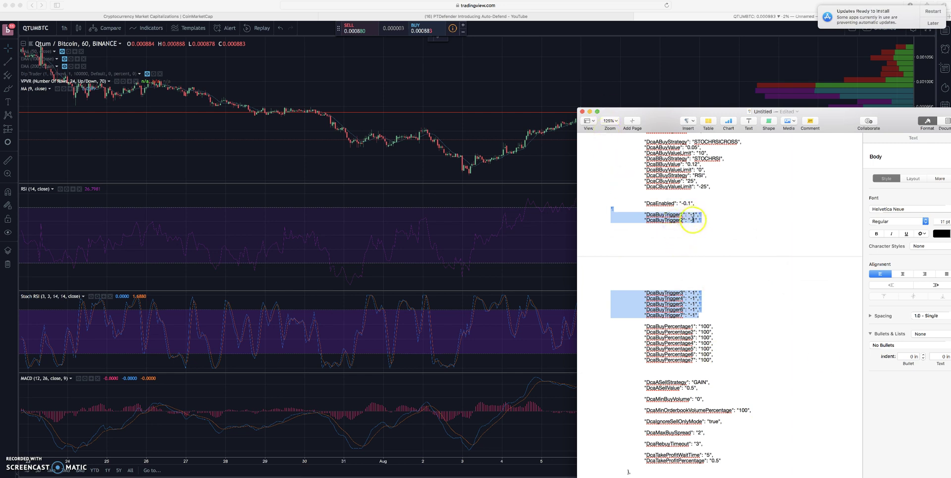
left_click(692, 219)
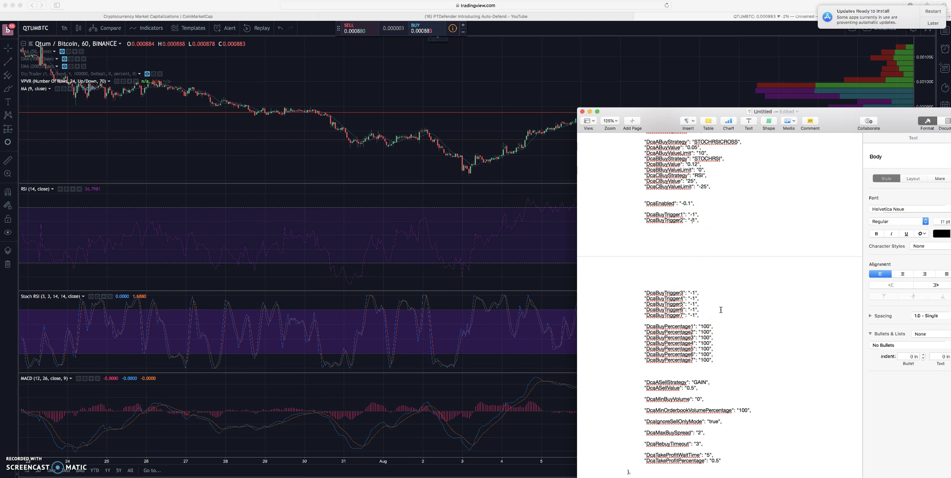
Change DcaASellValue under the GAIN sell strategy from 0.5 to 0.01.
scroll(711, 334, "down", 5)
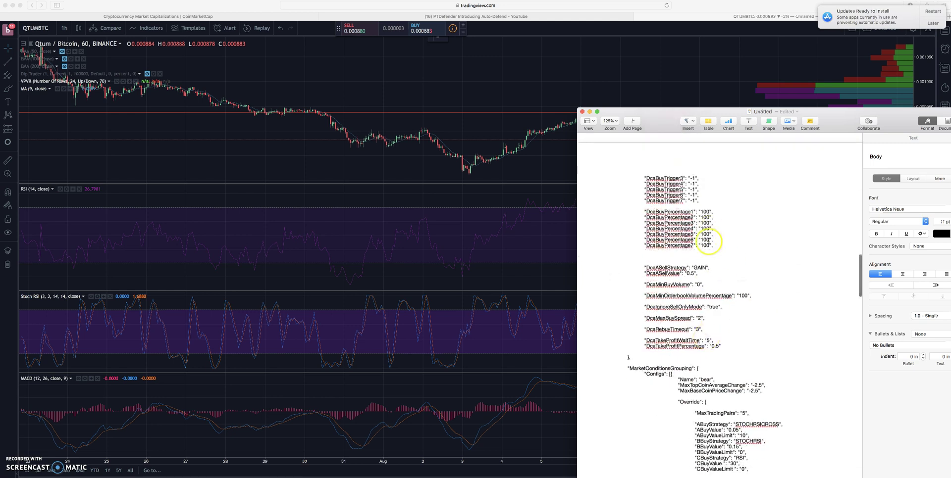
scroll(725, 264, "down", 4)
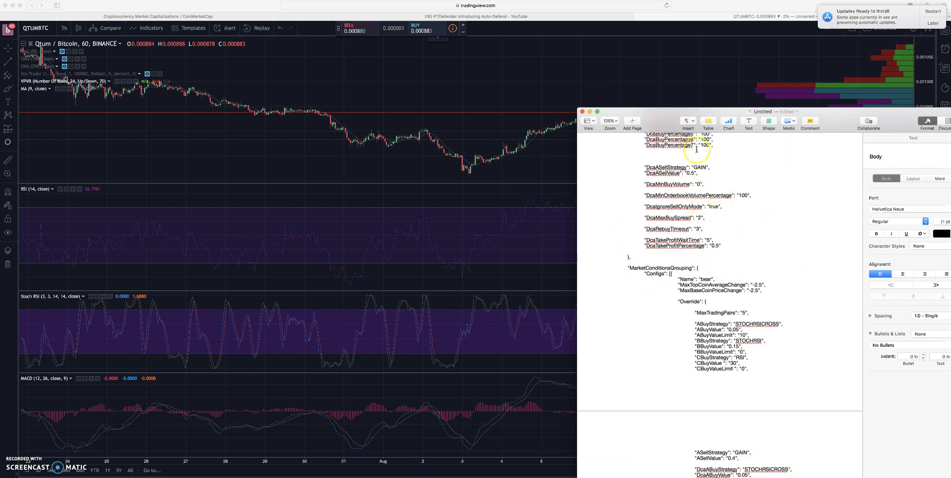
left_click_drag(698, 174, 637, 164)
scroll(717, 184, "up", 1)
scroll(720, 187, "down", 2)
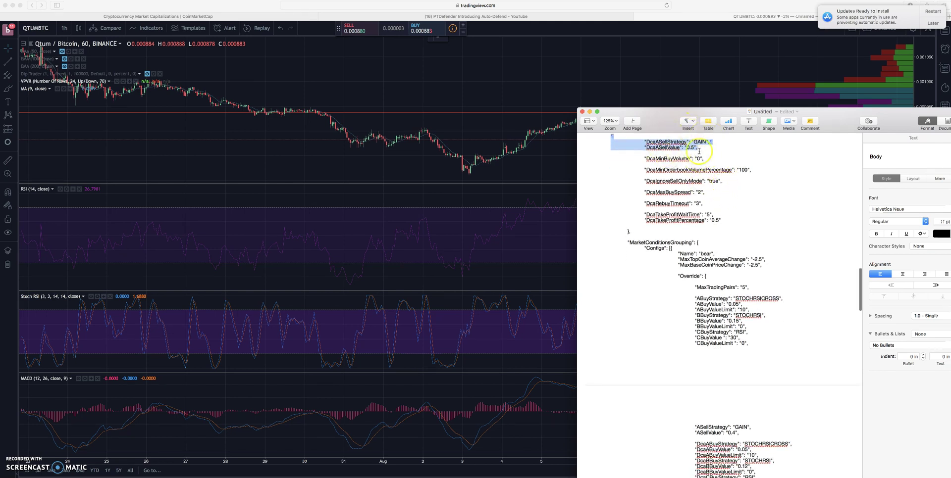
scroll(720, 198, "up", 3)
left_click(687, 193)
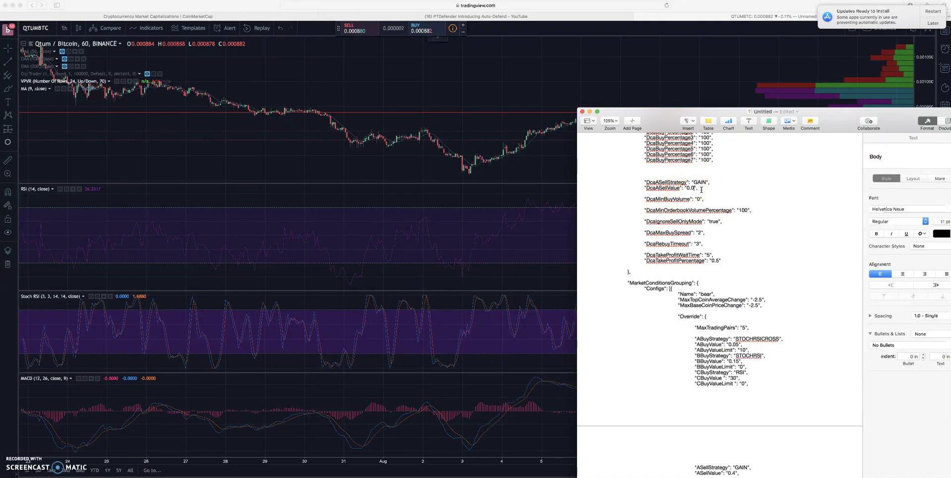
left_click_drag(658, 193, 640, 188)
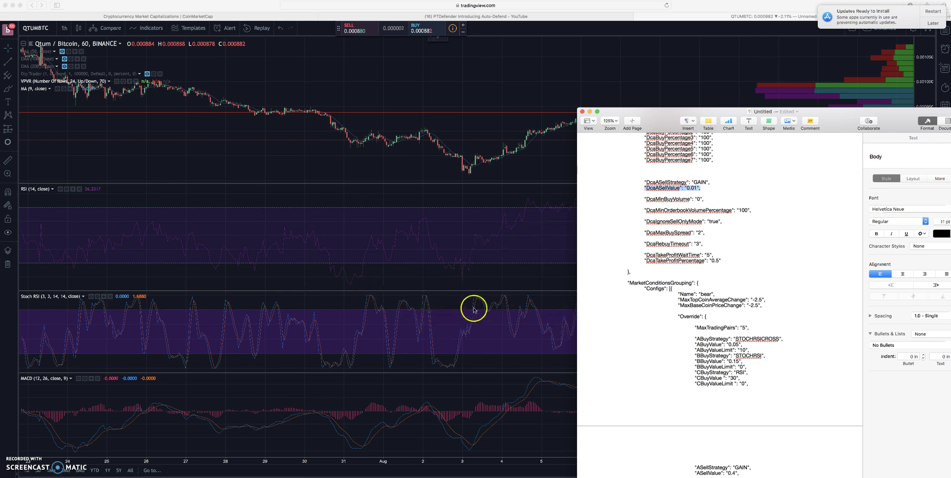
left_click_drag(481, 308, 346, 266)
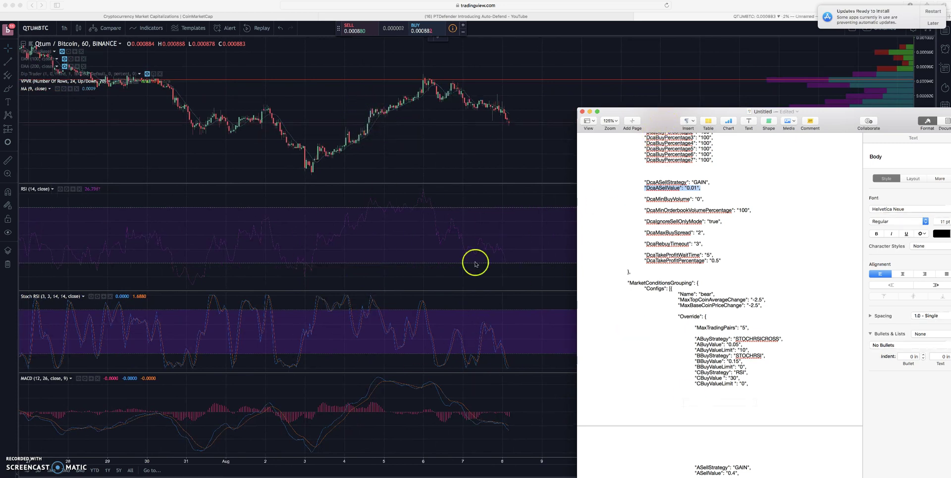
left_click(709, 234)
scroll(718, 243, "down", 3)
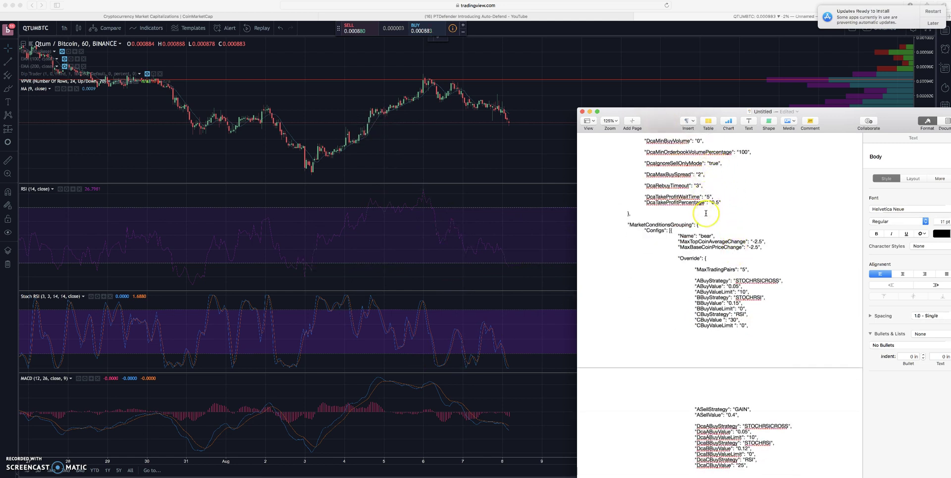
scroll(704, 213, "down", 3)
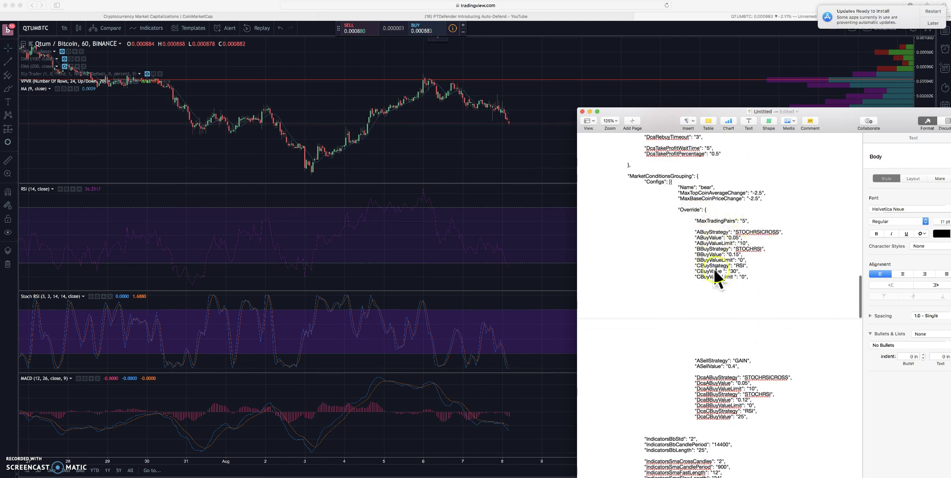
scroll(712, 253, "down", 1)
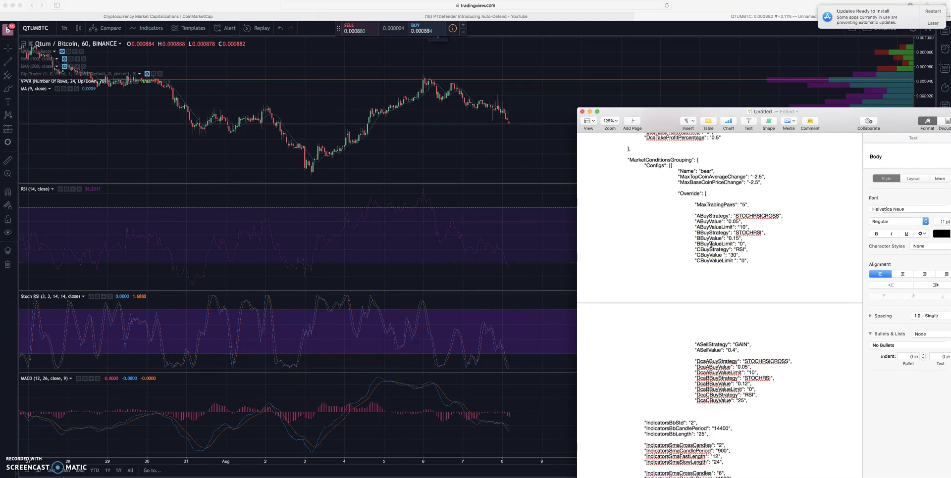
scroll(741, 210, "down", 1)
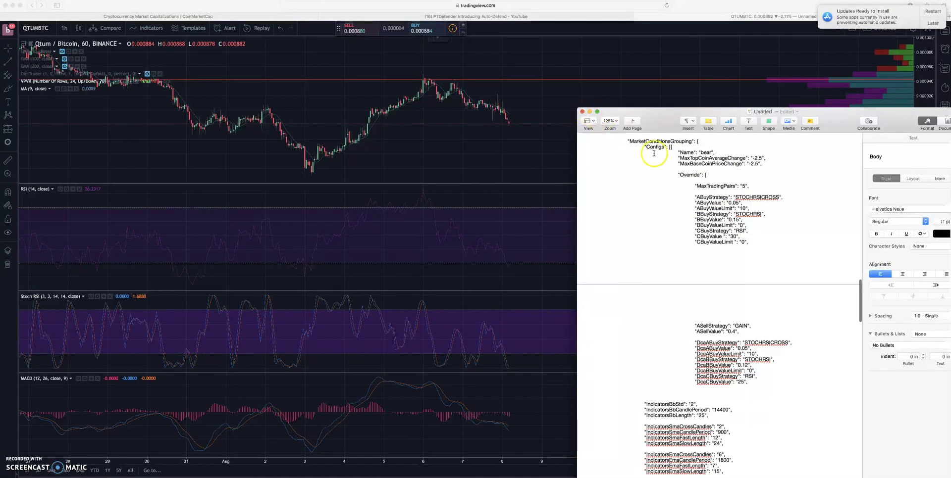
scroll(768, 210, "down", 2)
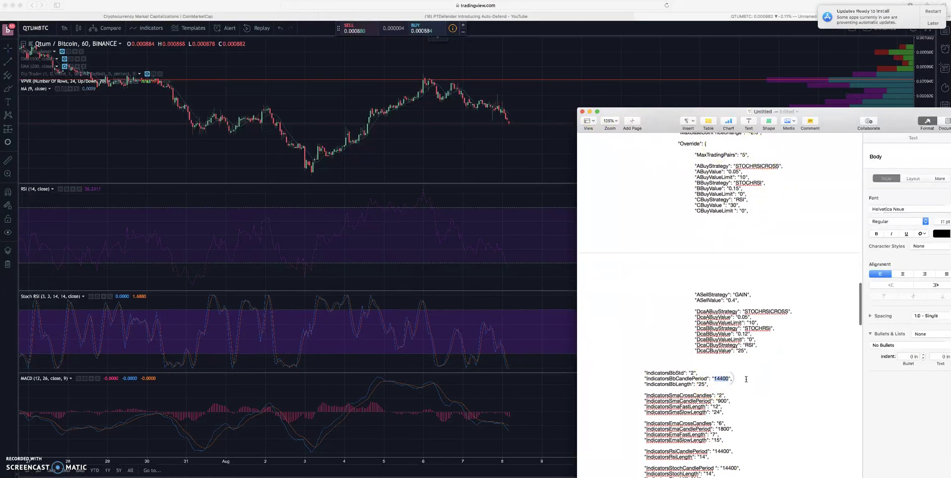
scroll(719, 383, "down", 5)
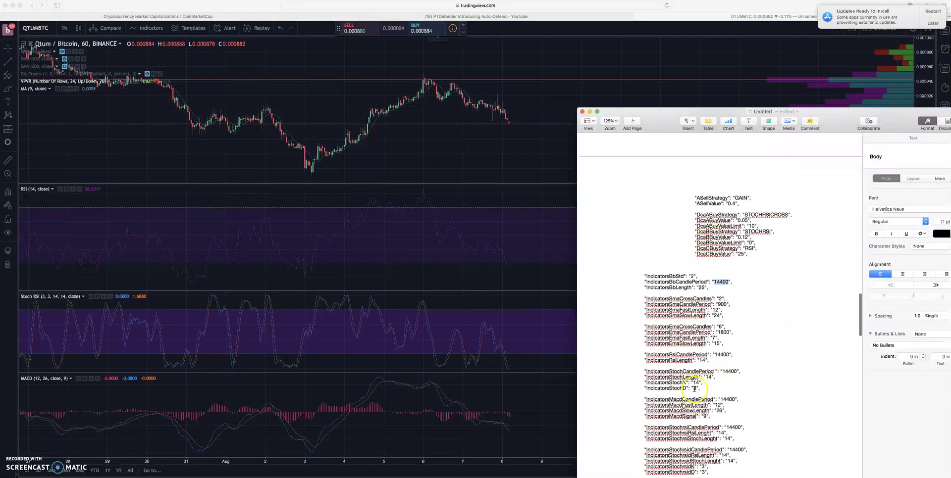
scroll(719, 383, "down", 4)
left_click_drag(641, 191, 795, 440)
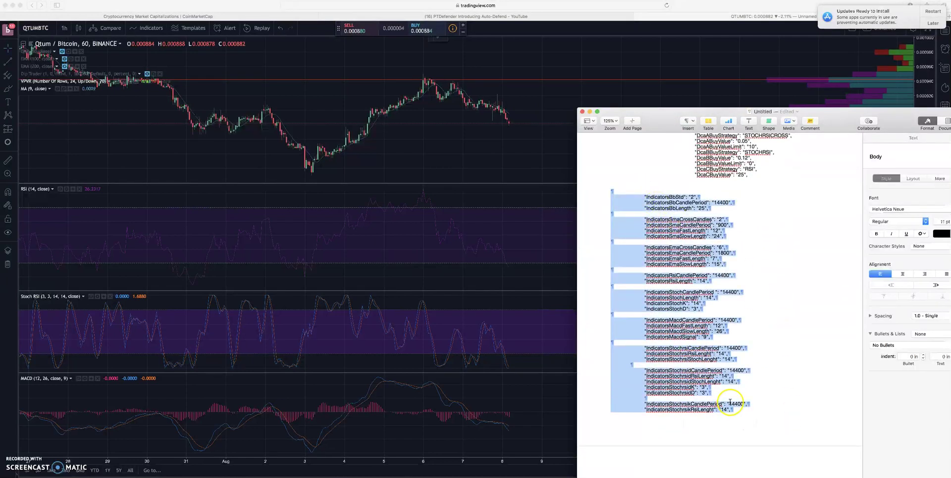
scroll(732, 403, "down", 3)
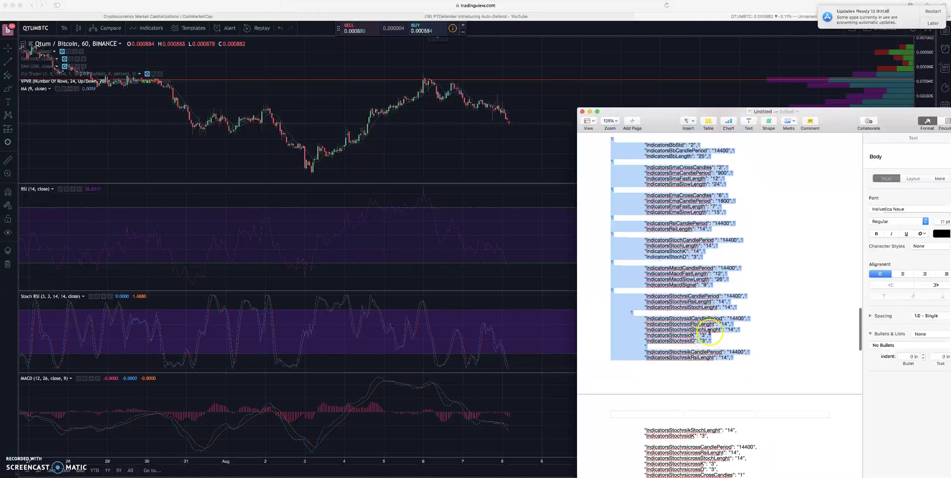
scroll(708, 336, "up", 3)
scroll(702, 297, "up", 4)
left_click(732, 230)
scroll(732, 243, "up", 4)
scroll(731, 243, "up", 2)
left_click_drag(694, 218, 751, 265)
left_click_drag(694, 365, 697, 411)
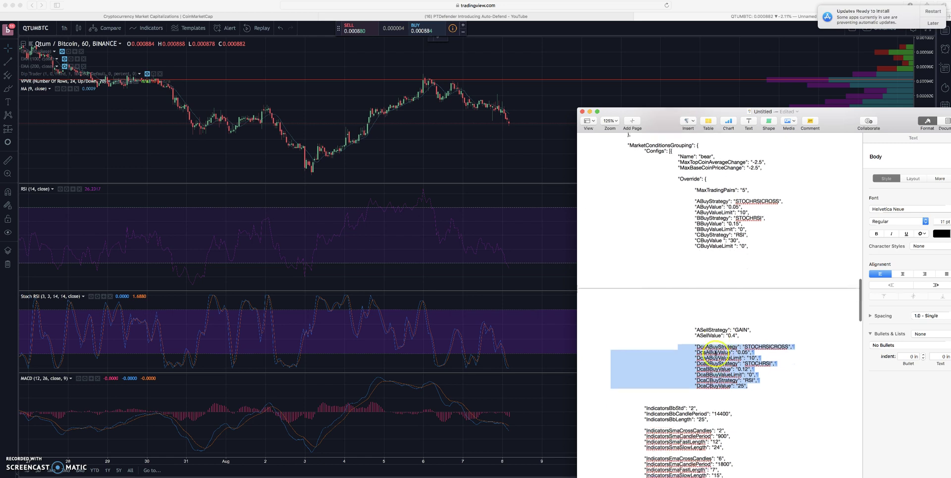
scroll(722, 357, "down", 2)
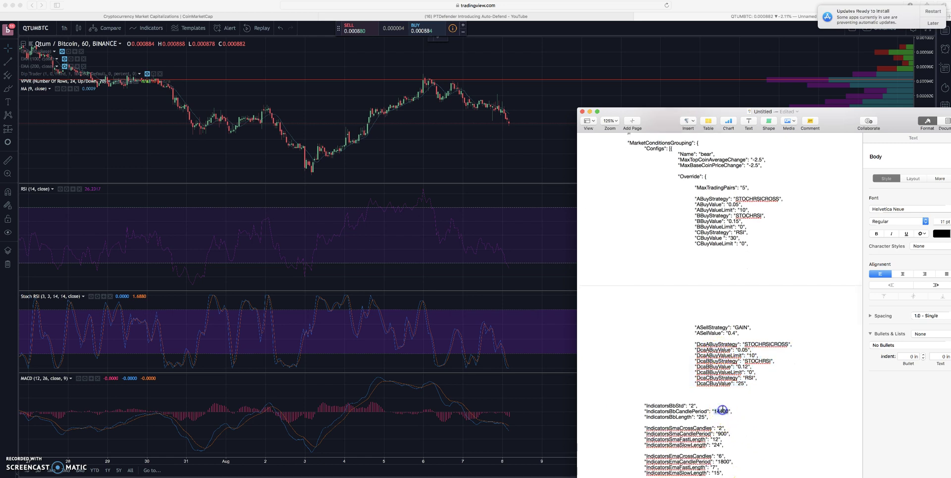
Switch the Qtum/Bitcoin chart to 4-hour candles and stretch the price scale for a closer view.
left_click(589, 111)
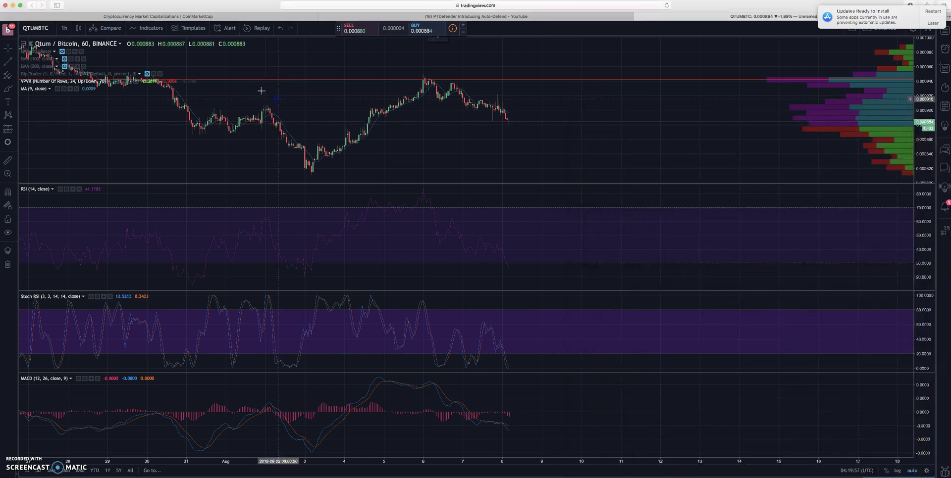
left_click(63, 28)
left_click(93, 156)
left_click_drag(403, 182, 443, 184)
scroll(497, 216, "down", 5)
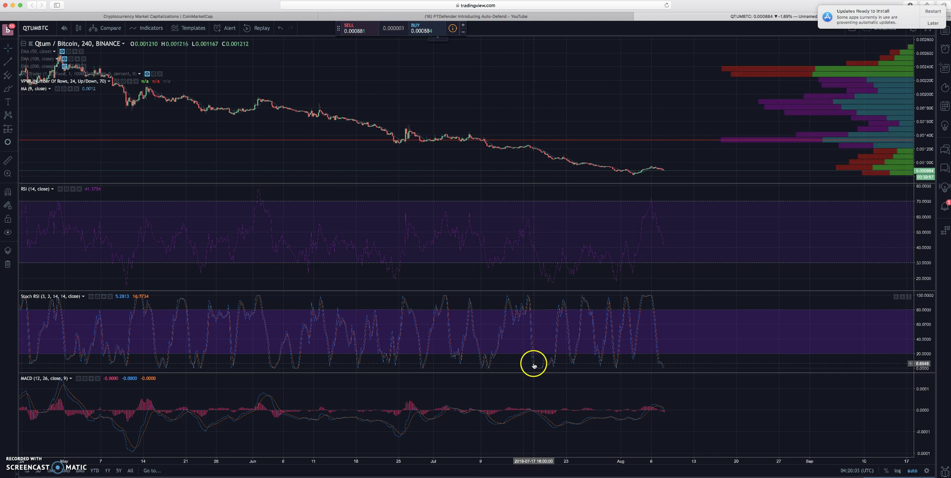
scroll(574, 333, "up", 2)
scroll(575, 333, "up", 2)
left_click_drag(931, 148, 930, 171)
left_click_drag(614, 138, 688, 159)
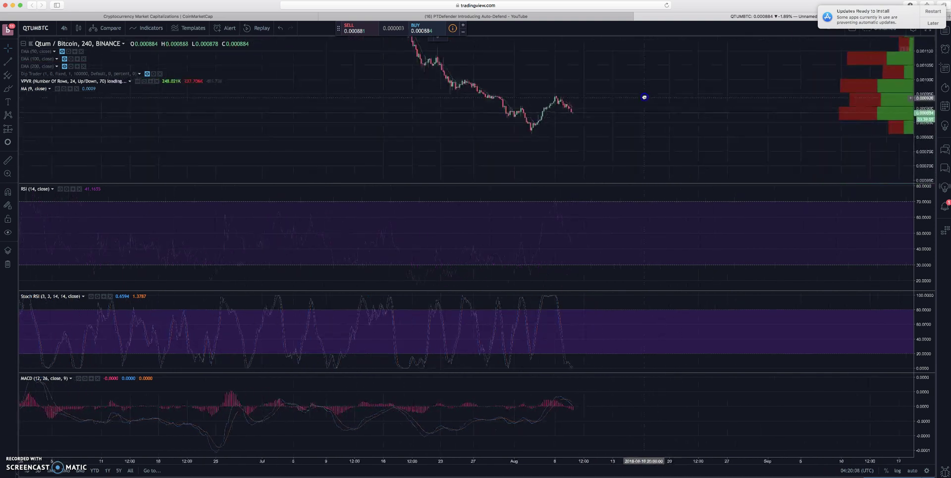
scroll(643, 97, "down", 5)
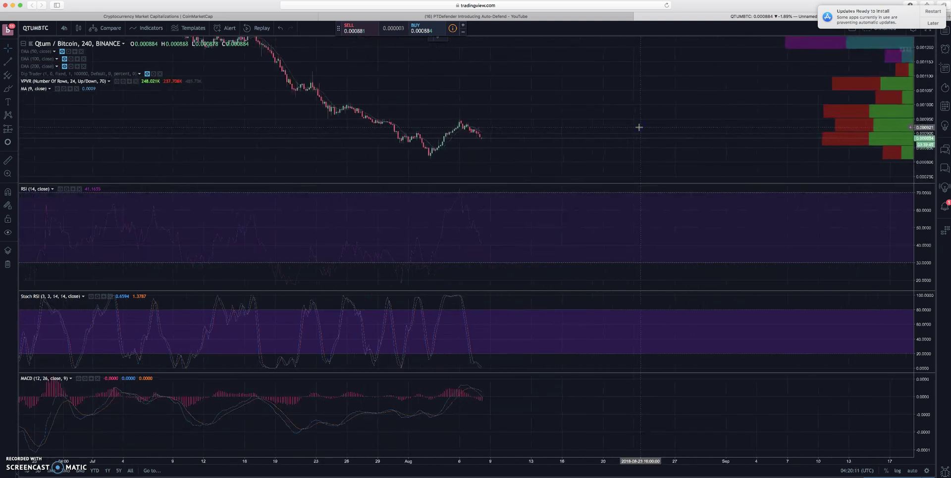
scroll(639, 127, "left", 3)
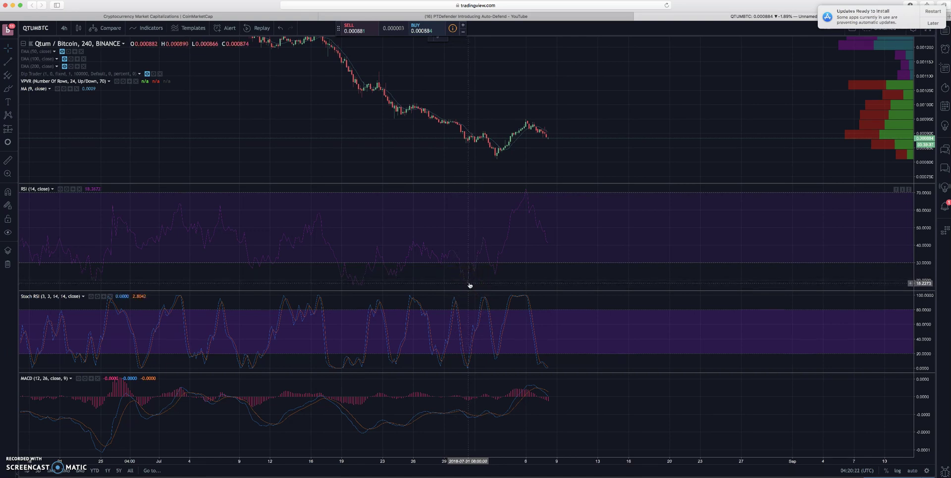
Measure a 4.34% move over 5 bars and a 4.48% move over 7 bars, then clear the measurement.
left_click(467, 278)
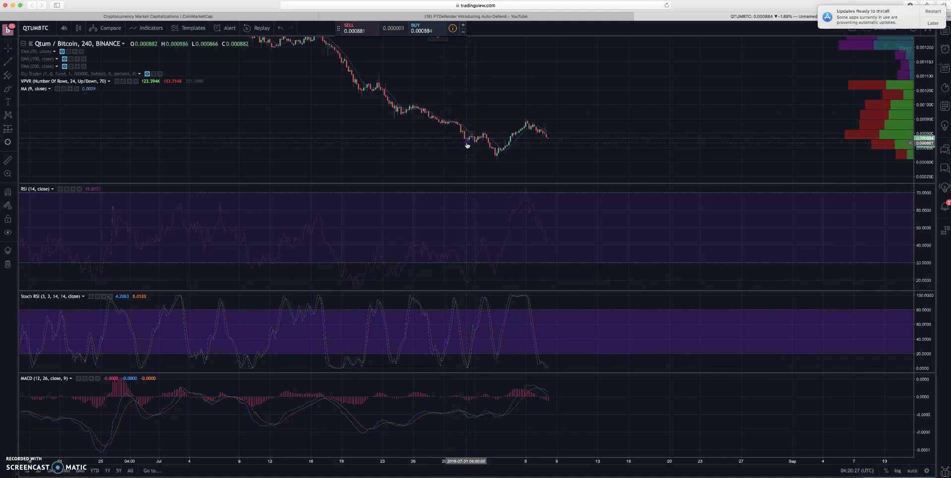
left_click_drag(466, 144, 475, 132)
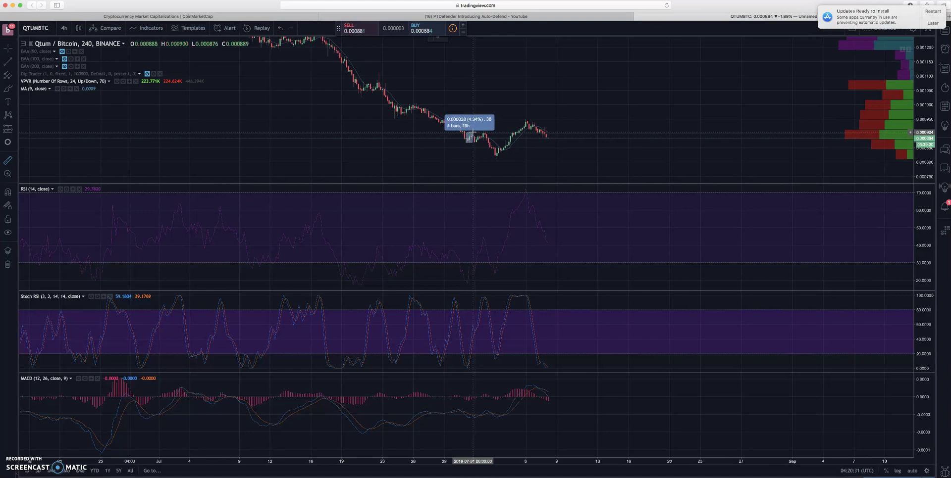
left_click(473, 133)
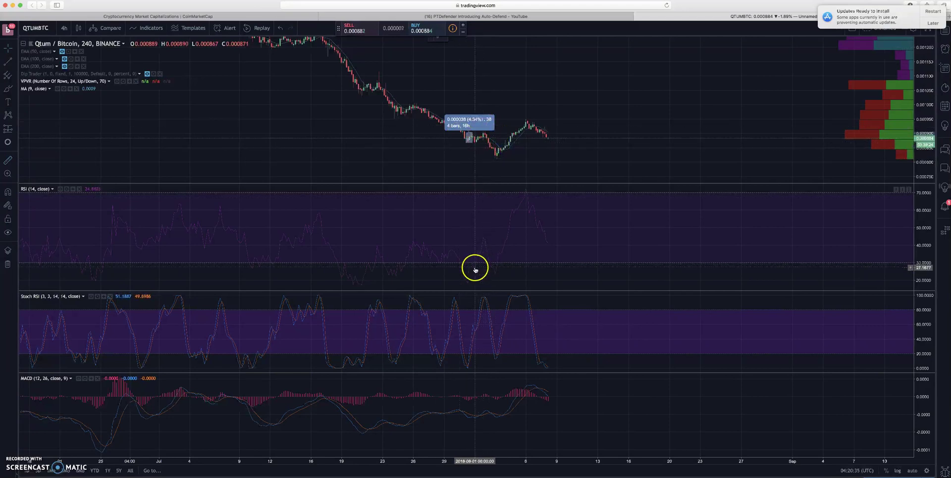
left_click(475, 144)
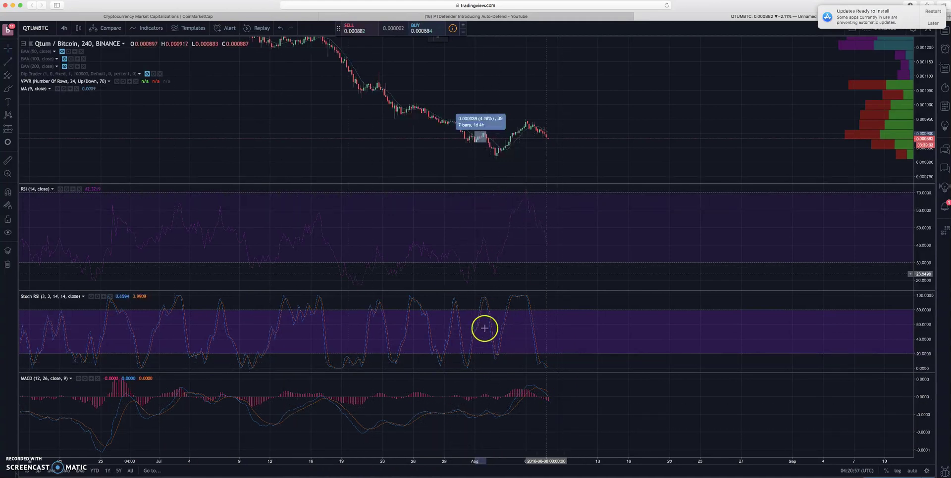
left_click(537, 151)
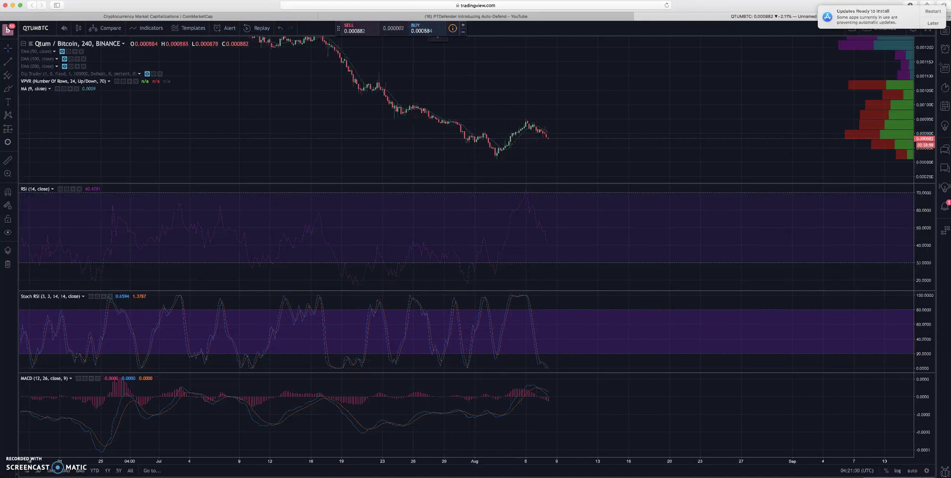
Restore the Pages settings document from the Dock over the chart's right half.
left_click(913, 473)
left_click_drag(732, 118, 700, 80)
scroll(747, 215, "down", 5)
scroll(703, 246, "down", 10)
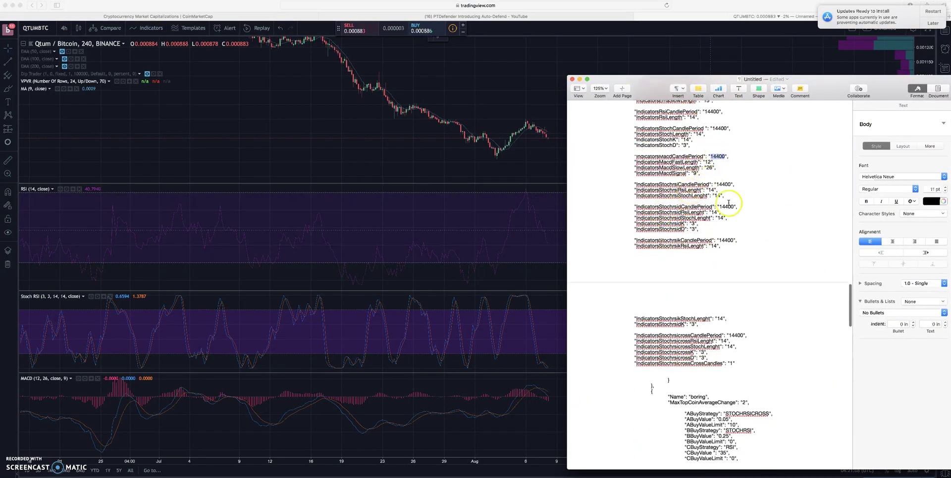
Minimize the Pages settings document and open TradingView's chart interval list.
scroll(745, 255, "down", 6)
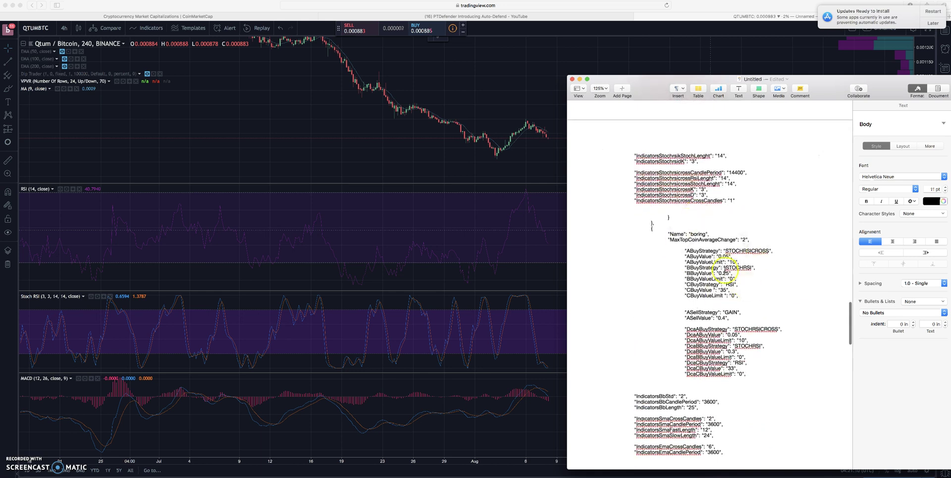
scroll(724, 270, "down", 2)
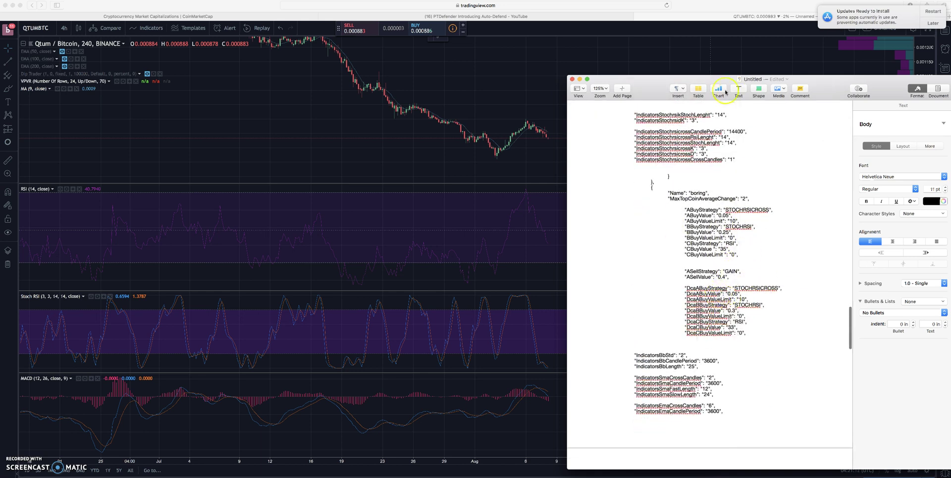
left_click_drag(714, 82, 755, 114)
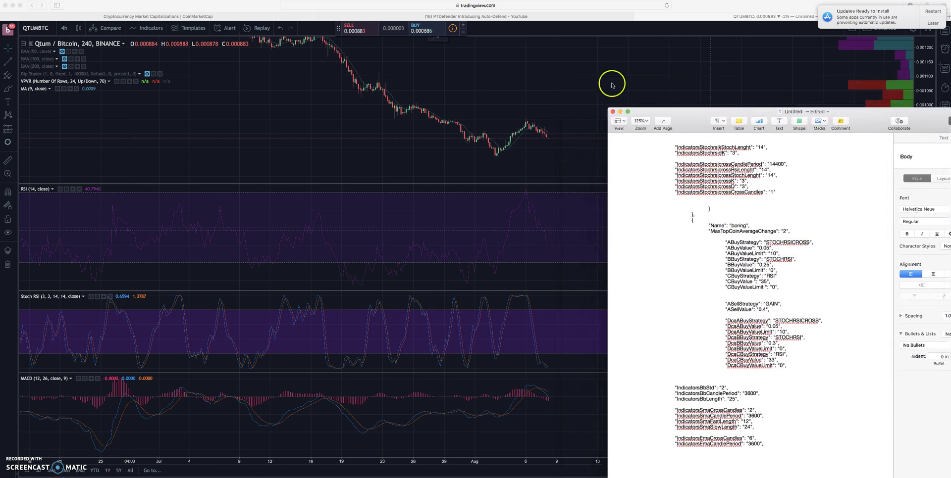
left_click(620, 111)
left_click(64, 28)
Switch the Qtum/Bitcoin chart to 1-hour candles and measure a 1.67% move over 4 bars.
left_click(72, 120)
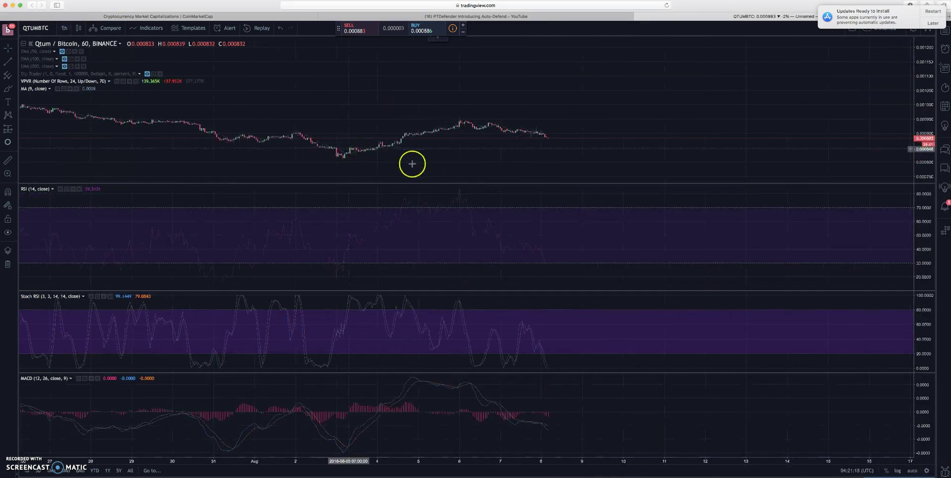
scroll(412, 164, "down", 5)
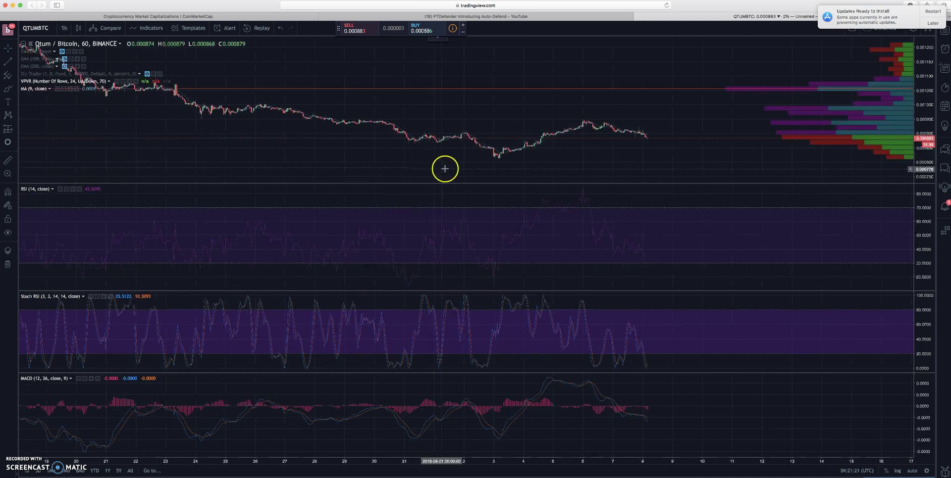
left_click_drag(344, 139, 506, 143)
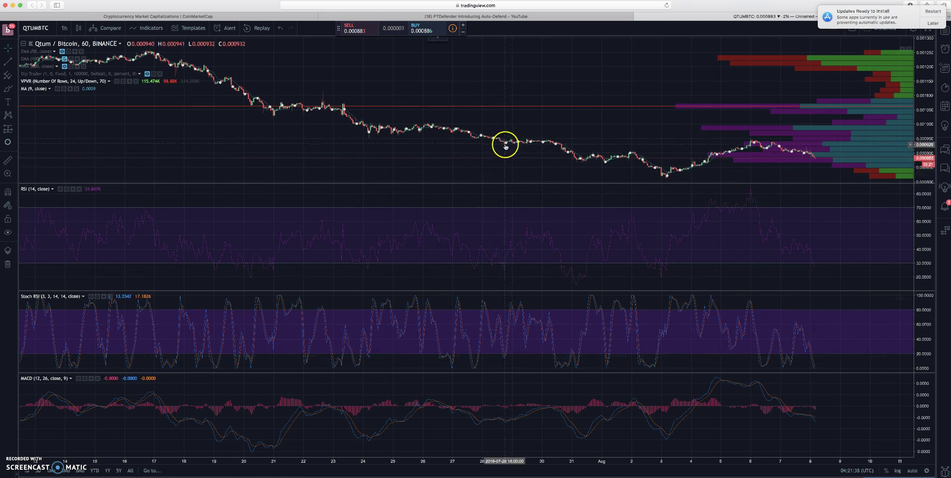
left_click_drag(505, 145, 510, 141)
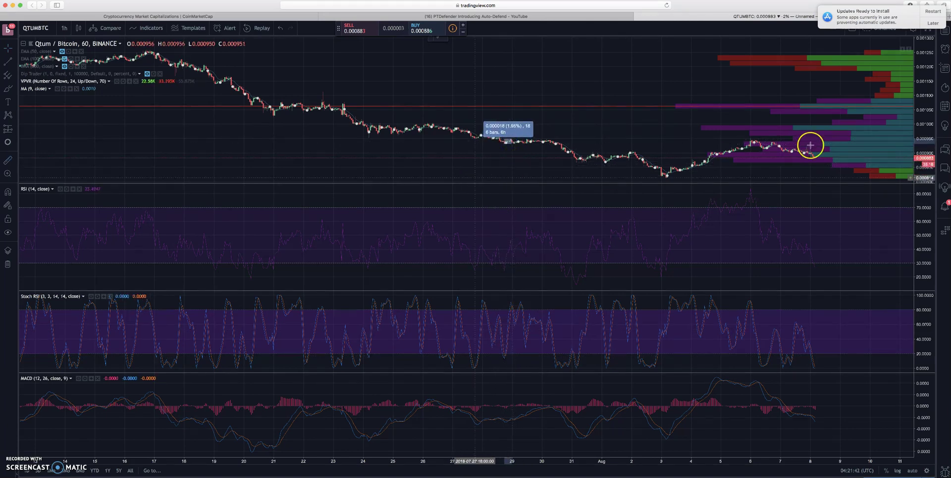
Stretch the price scale to enlarge the recent candles, then restore the Pages settings over the chart.
left_click_drag(924, 139, 923, 123)
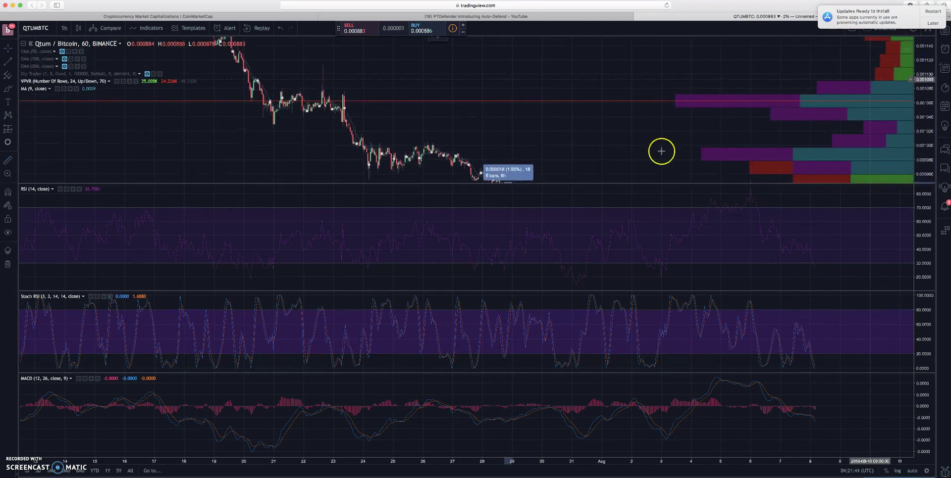
left_click_drag(658, 153, 609, 95)
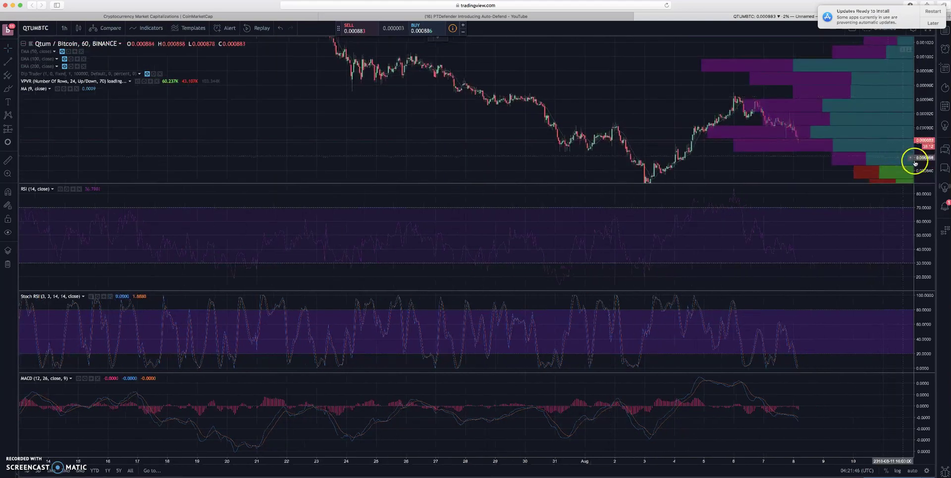
left_click_drag(917, 159, 917, 144)
left_click(634, 120)
scroll(634, 120, "up", 4)
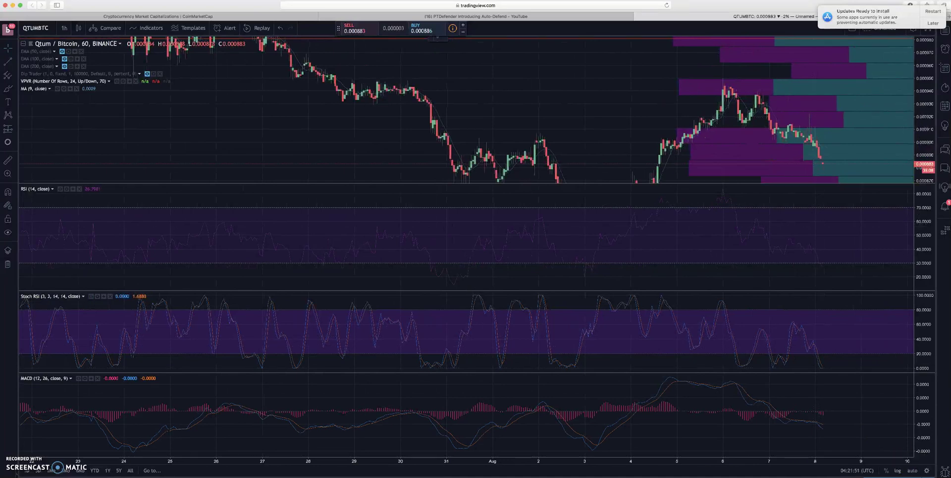
left_click(664, 224)
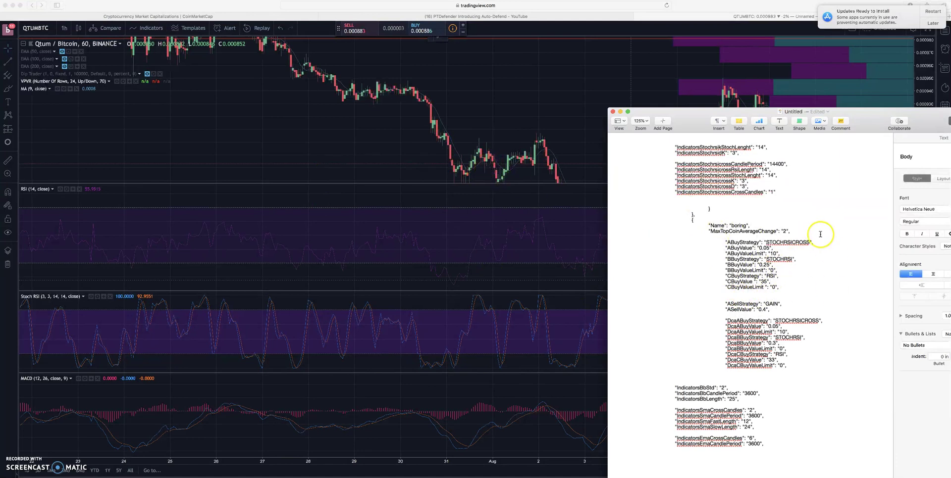
Review the boring config's buy settings in Pages, then minimize the document to show the QTUMBTC chart.
scroll(822, 239, "down", 5)
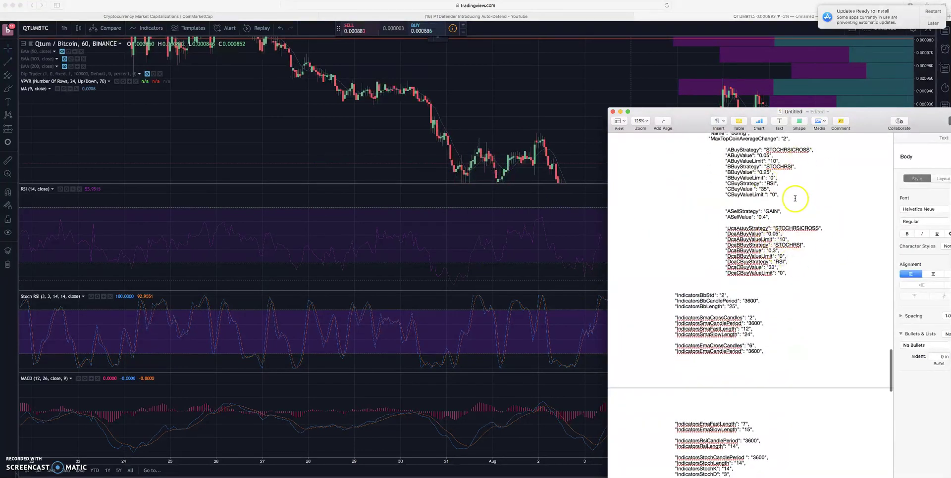
left_click_drag(739, 189, 714, 155)
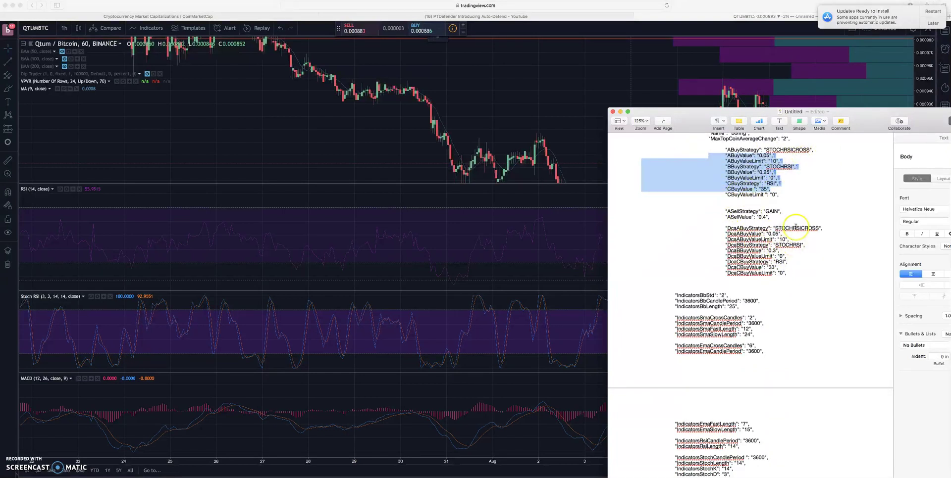
scroll(788, 237, "down", 4)
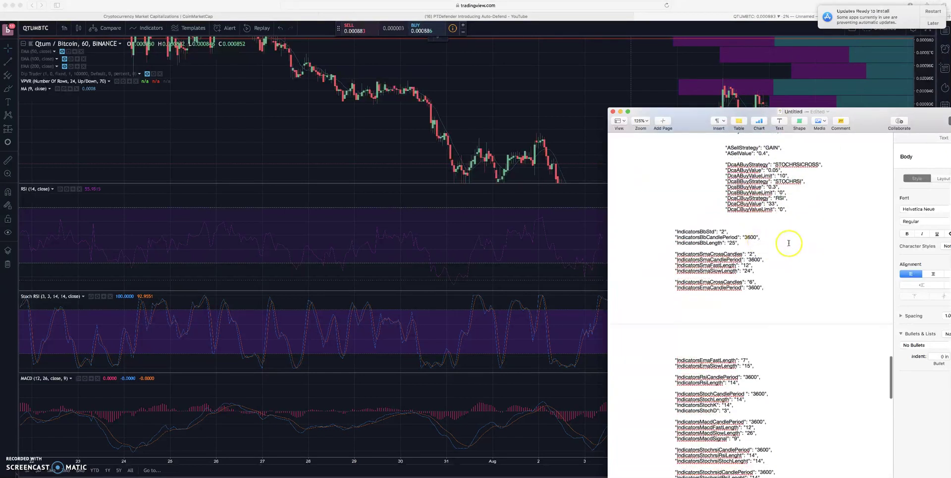
scroll(788, 254, "down", 15)
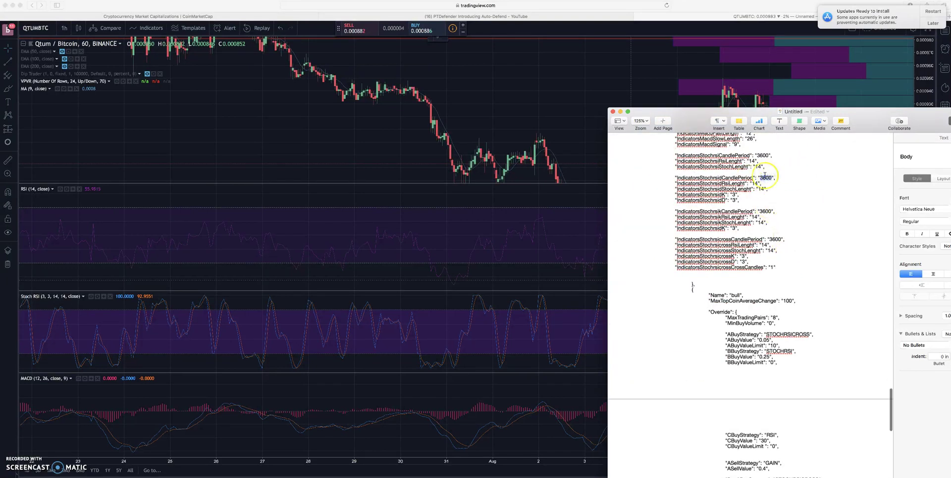
scroll(792, 224, "down", 6)
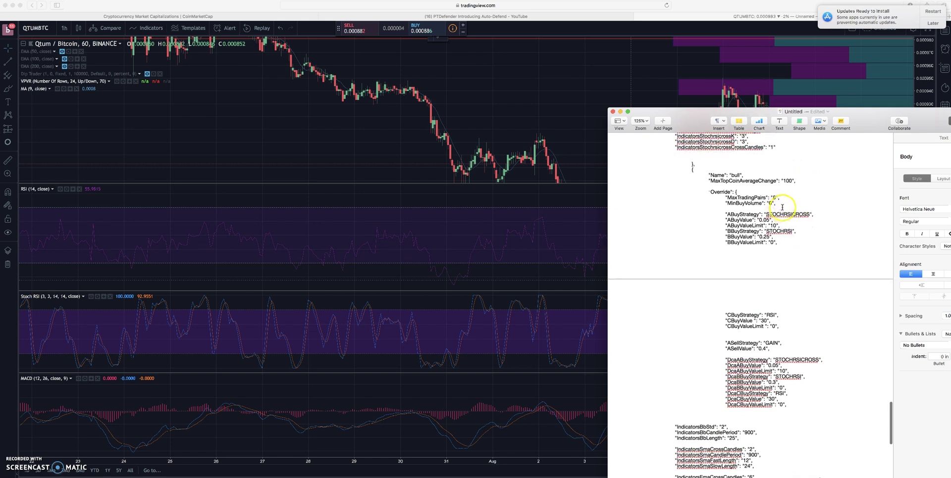
scroll(797, 197, "down", 5)
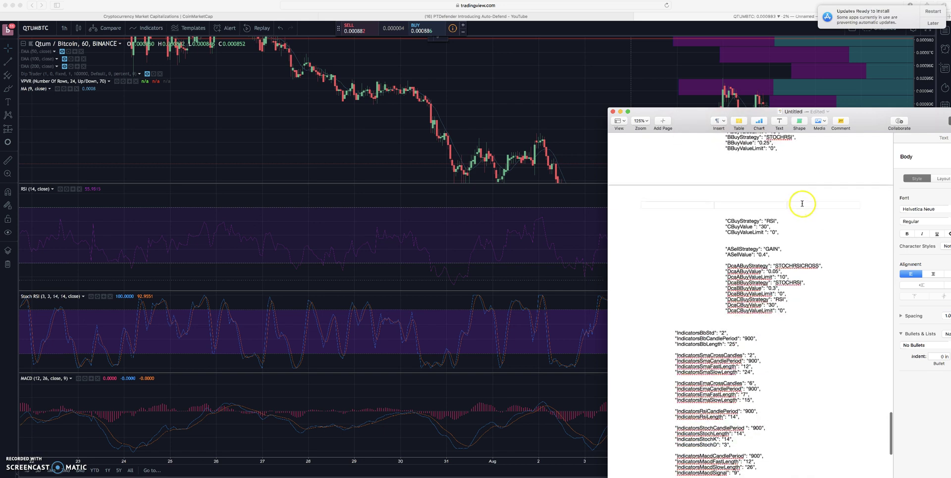
scroll(748, 340, "up", 1)
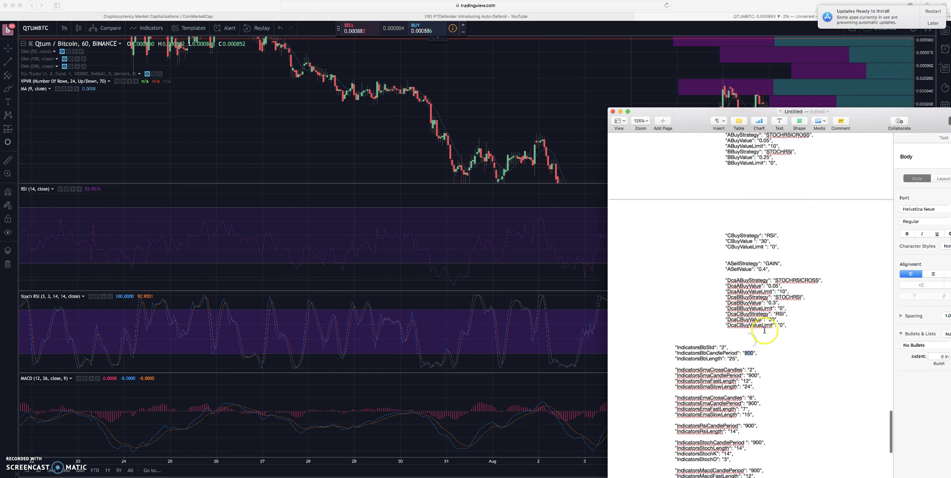
left_click(619, 112)
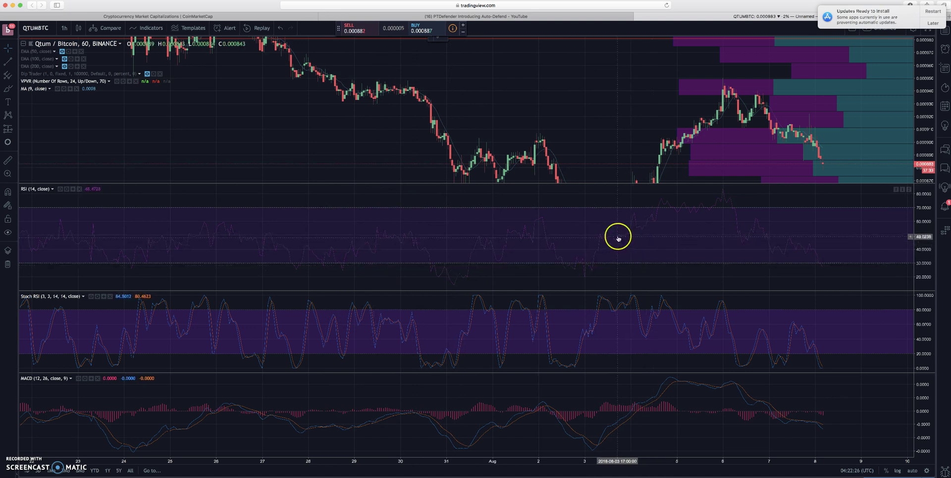
Switch the QTUMBTC chart to 15-minute candles and pan back to earlier candles.
left_click(63, 28)
left_click(86, 80)
left_click_drag(629, 85, 664, 86)
left_click_drag(403, 150, 479, 117)
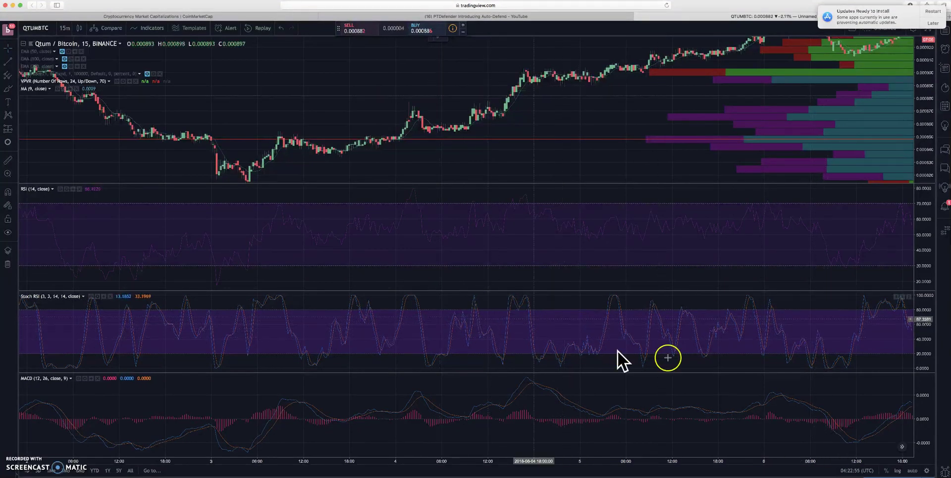
Bring the Pages config back over the chart at the bull override with MaxTradingPairs 8.
key("super+Tab")
scroll(753, 311, "down", 3)
scroll(754, 311, "up", 2)
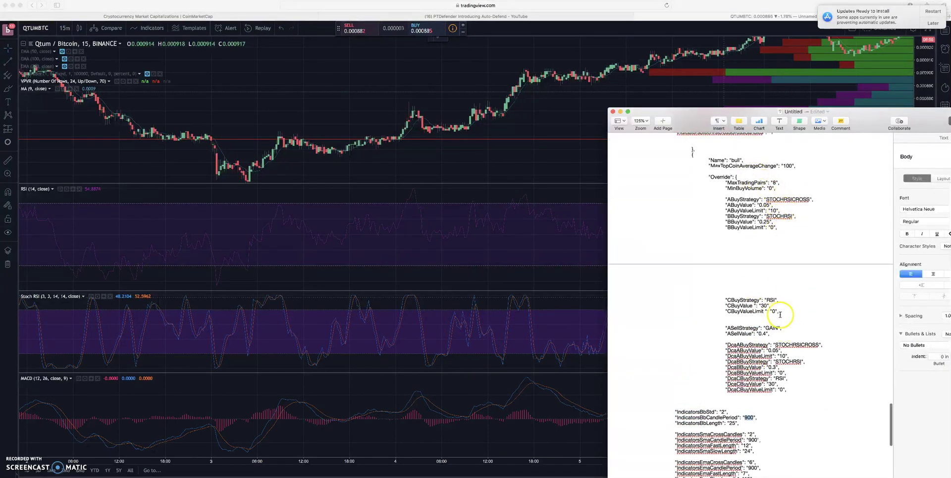
Delete the CBuyStrategy RSI, CBuyValue 30 and CBuyValueLimit lines from the bull override.
left_click_drag(782, 313, 680, 299)
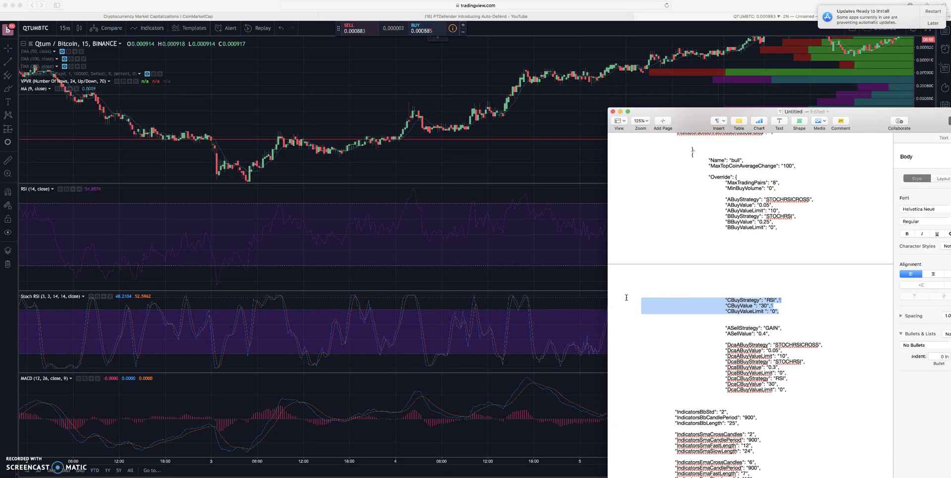
key("BackSpace")
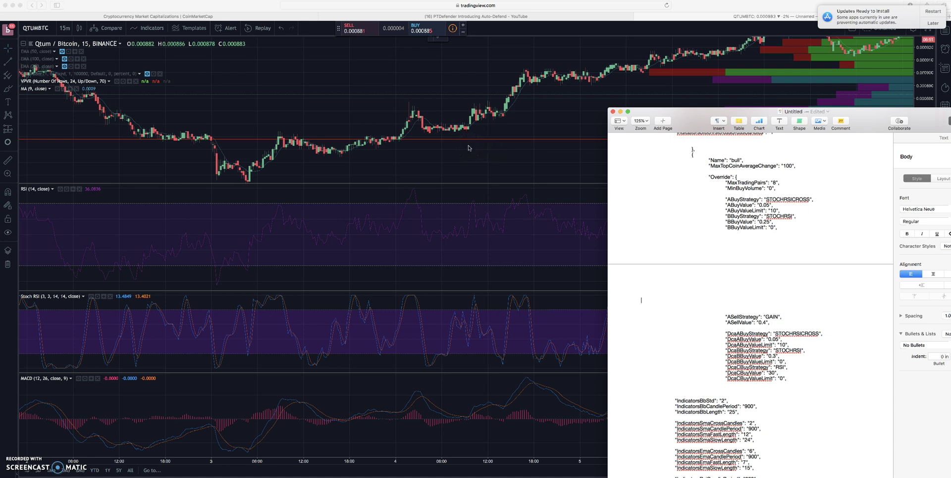
left_click(620, 112)
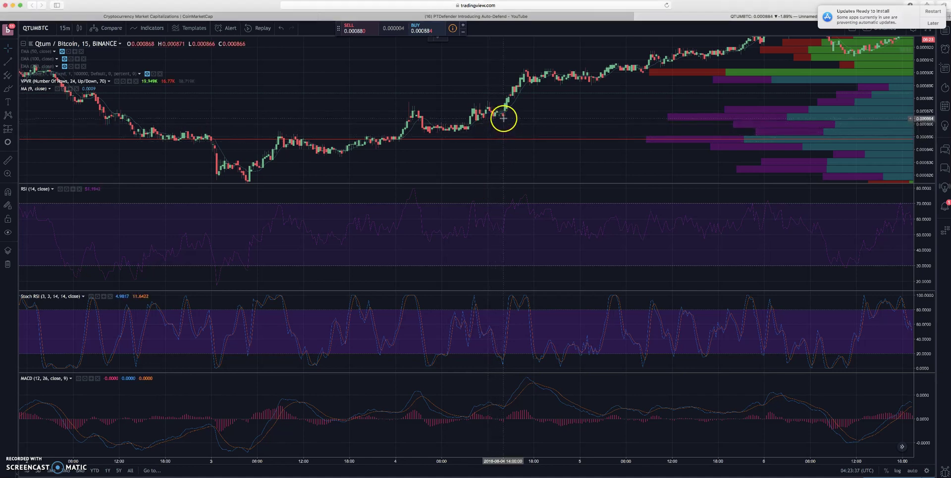
left_click(503, 118, "shift")
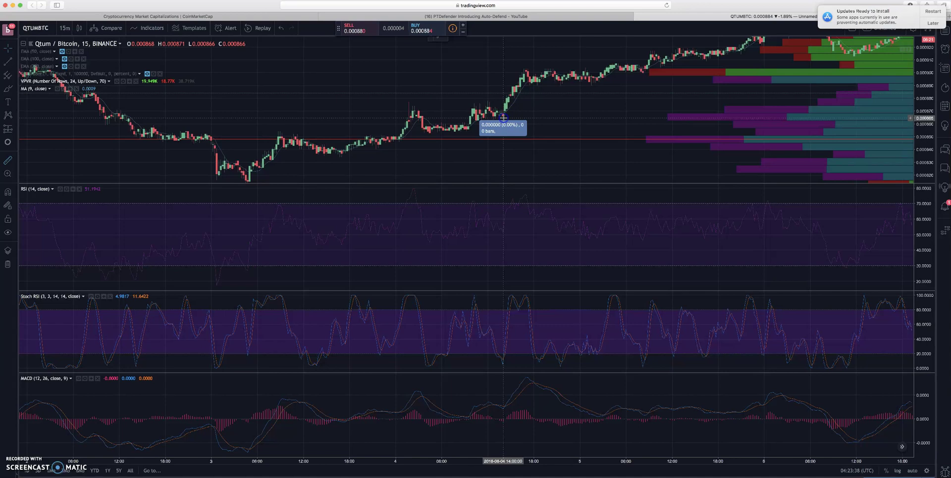
left_click(528, 70)
left_click(638, 99)
left_click_drag(638, 99, 390, 106)
left_click(435, 106)
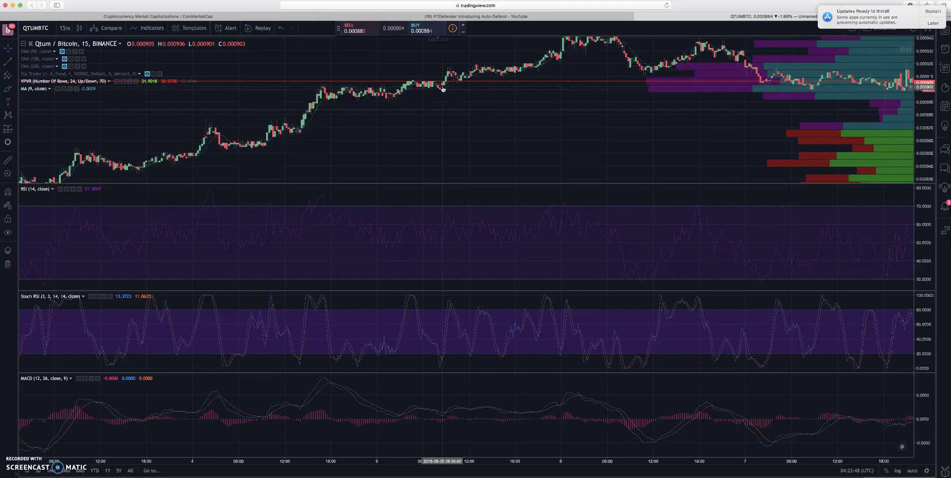
left_click_drag(442, 89, 455, 70)
left_click_drag(507, 81, 661, 172)
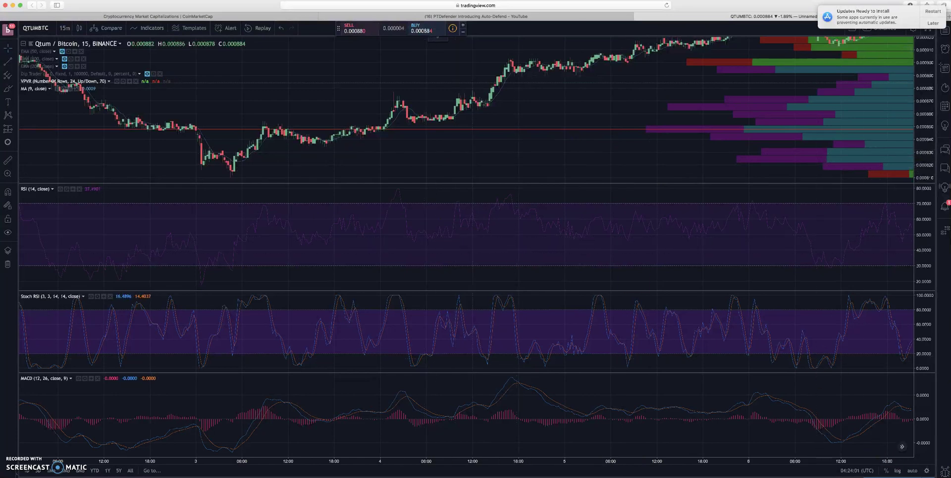
Bring the Pages config to the front and scroll through its settings.
left_click(905, 470)
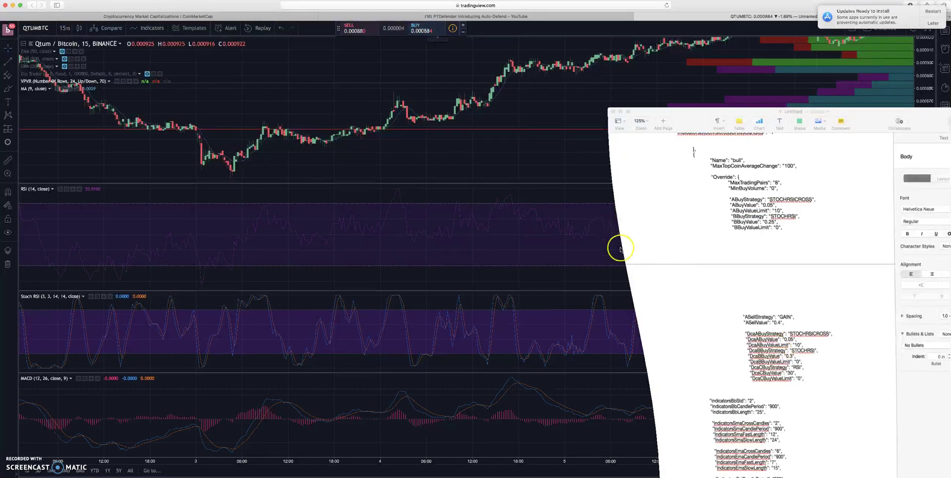
scroll(745, 203, "down", 2)
scroll(748, 208, "down", 1)
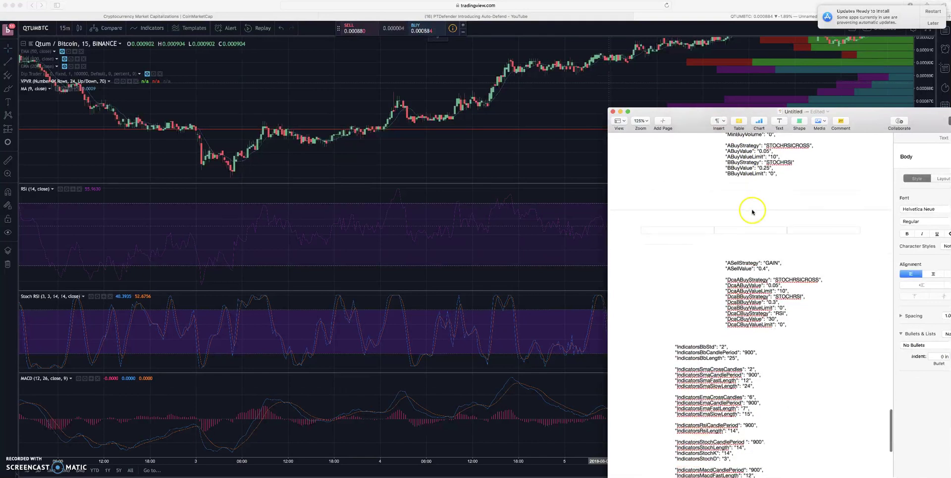
scroll(770, 276, "down", 5)
scroll(787, 288, "down", 5)
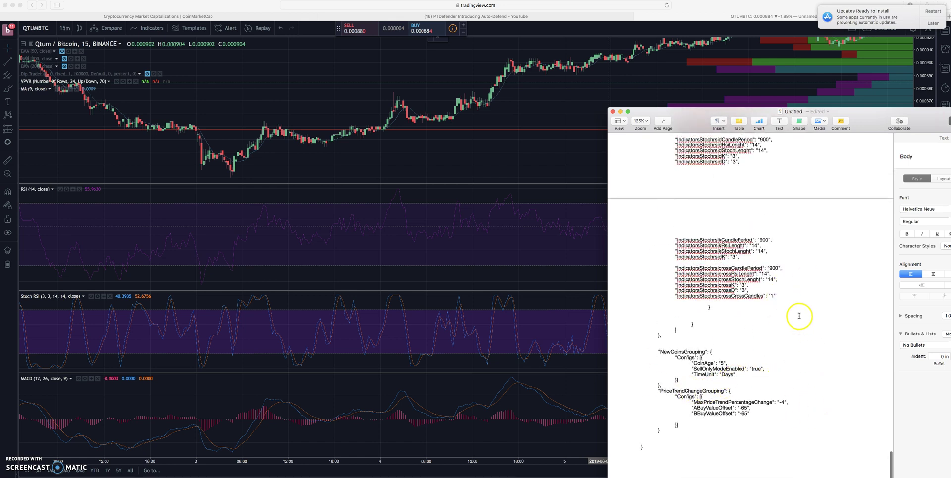
scroll(742, 327, "up", 5)
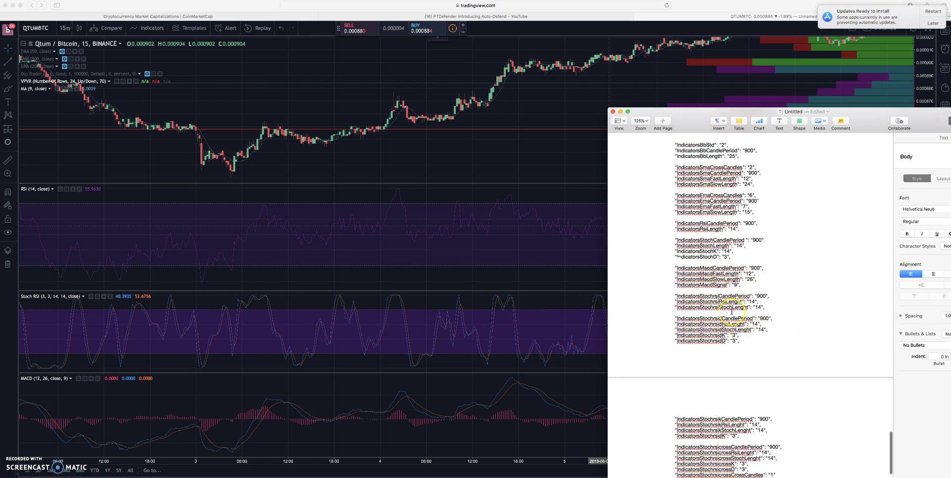
scroll(725, 267, "up", 7)
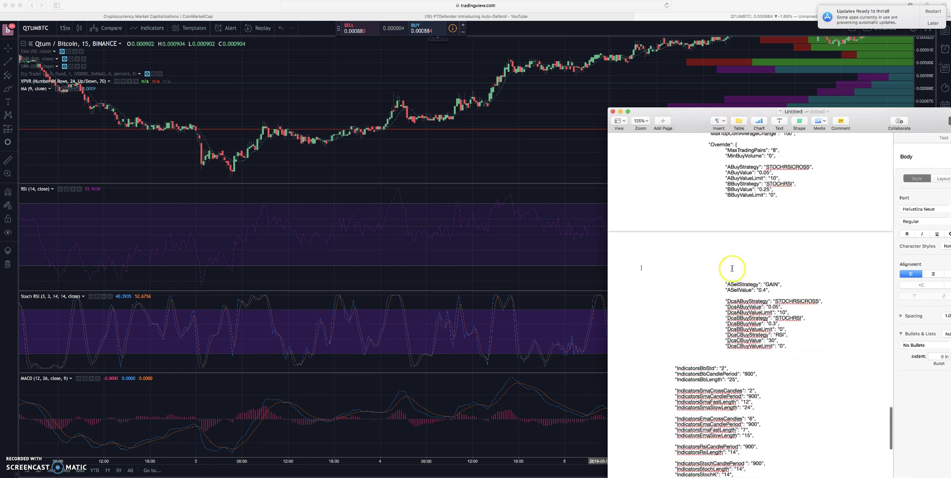
scroll(732, 270, "up", 1)
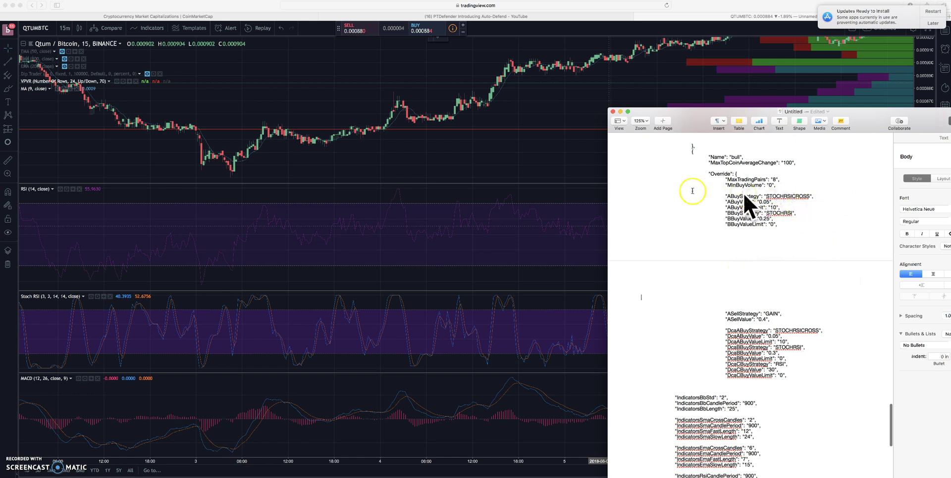
Deselect the empty table and scroll down to the PriceTrendChangeGrouping settings.
left_click(795, 198)
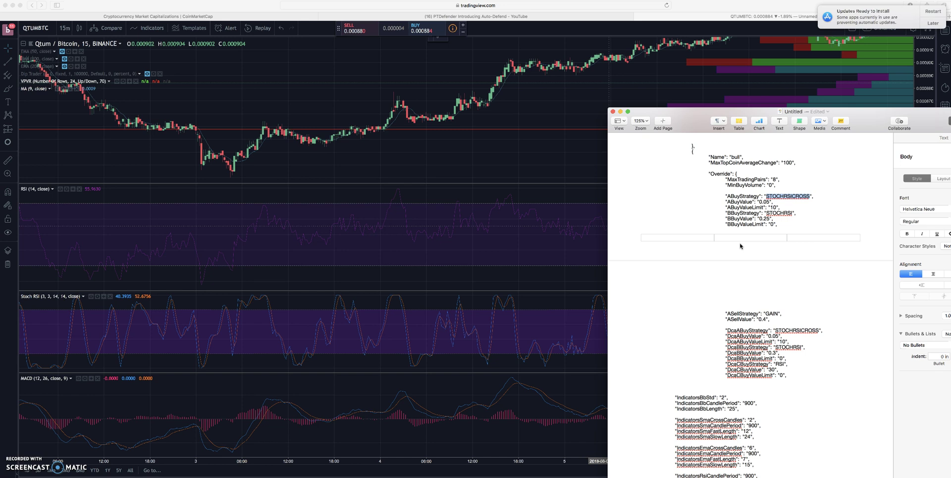
left_click(739, 246)
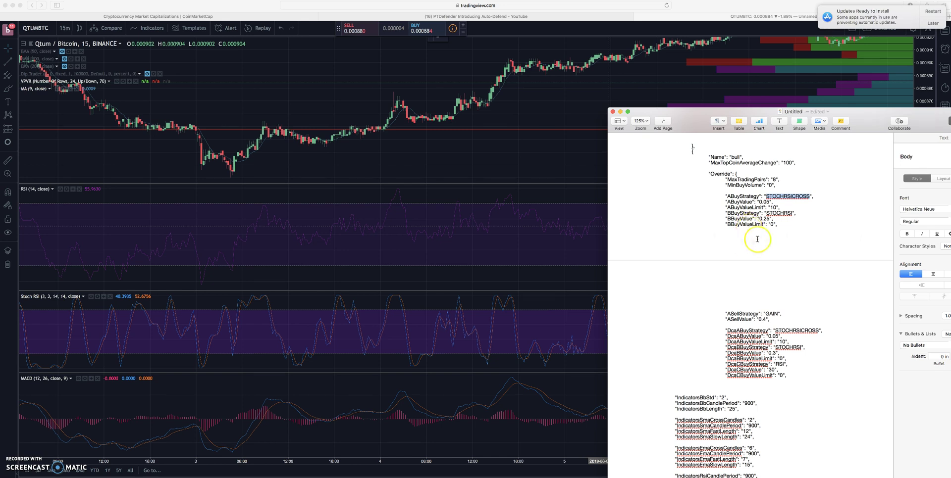
scroll(755, 294, "down", 5)
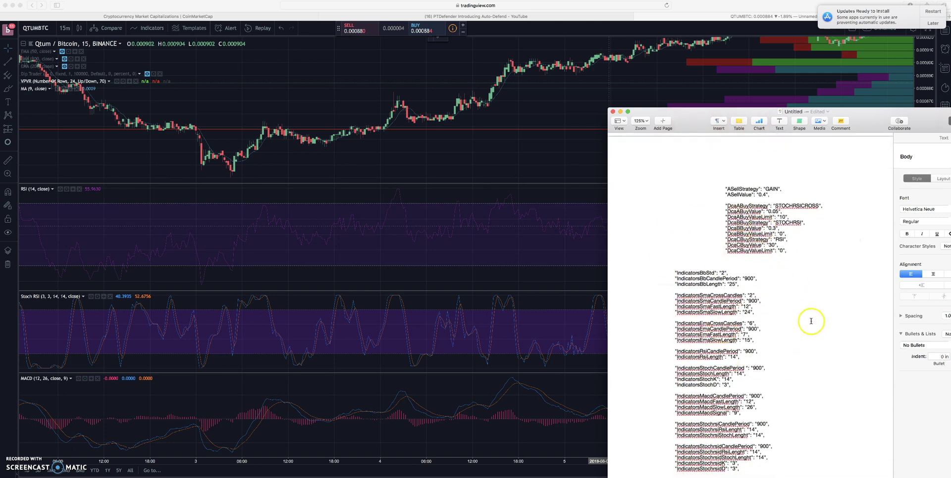
scroll(723, 297, "down", 15)
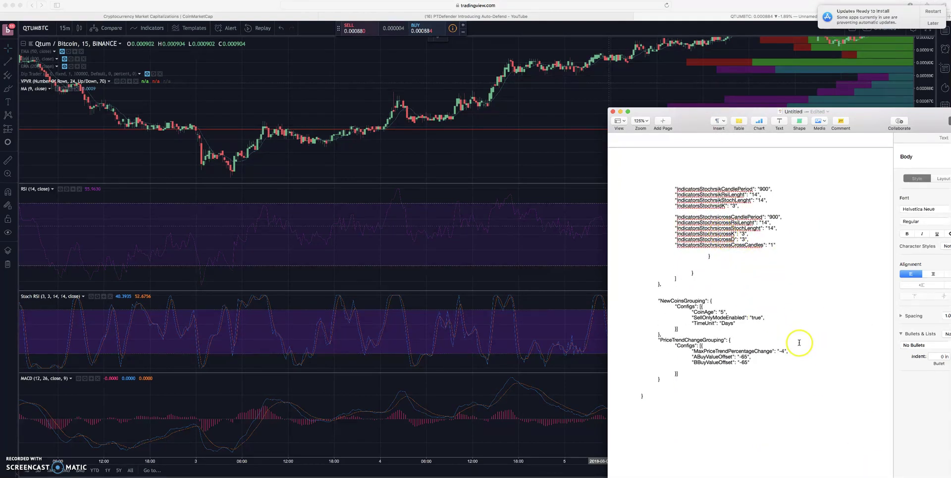
Show PTDefender Settings with Auto-Defend at -6% trigger beside the Pages config's boring override.
left_click(619, 111)
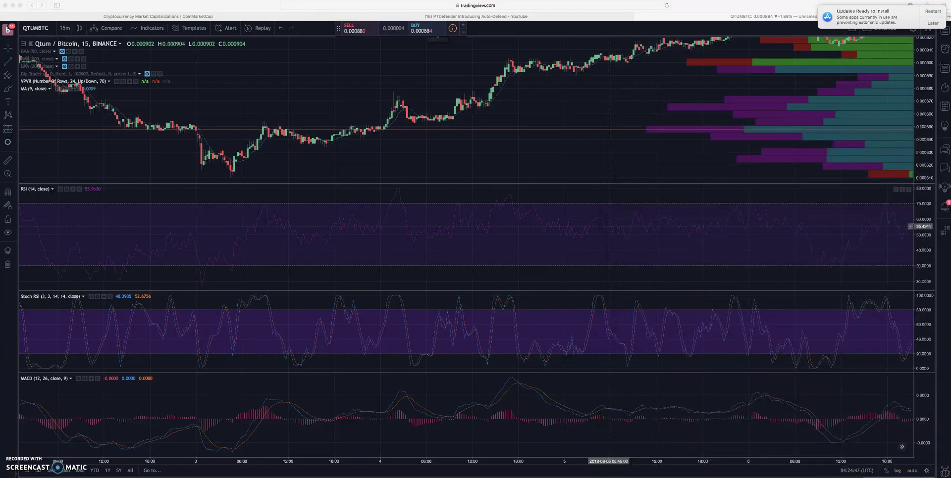
key("super+Tab")
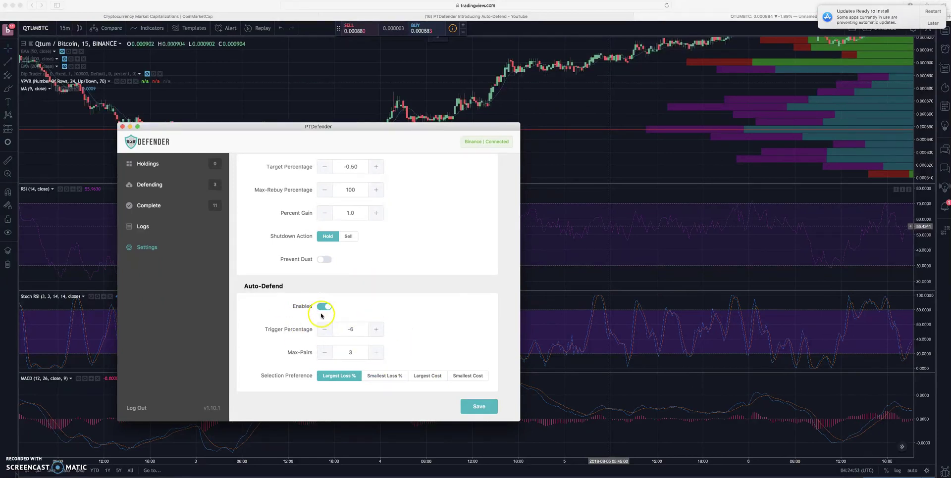
left_click(867, 454)
scroll(709, 245, "up", 5)
scroll(711, 246, "up", 10)
scroll(711, 253, "up", 3)
scroll(713, 248, "up", 10)
left_click(713, 242)
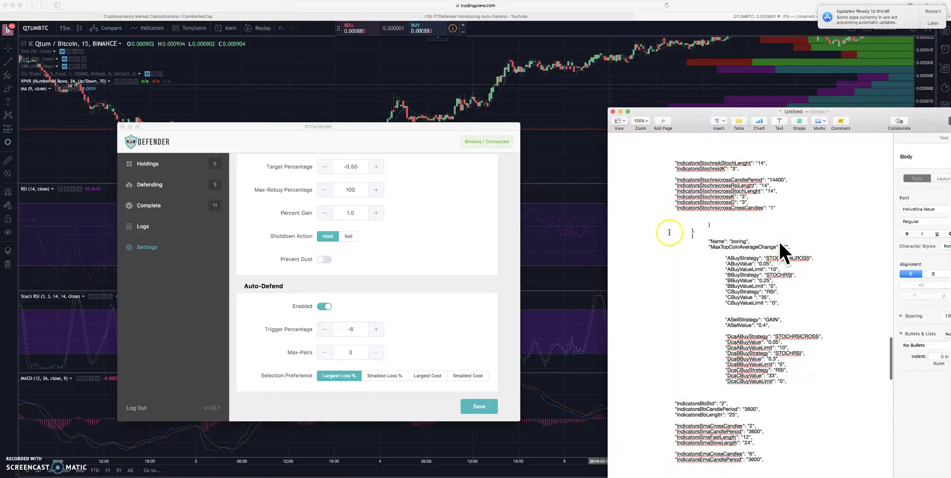